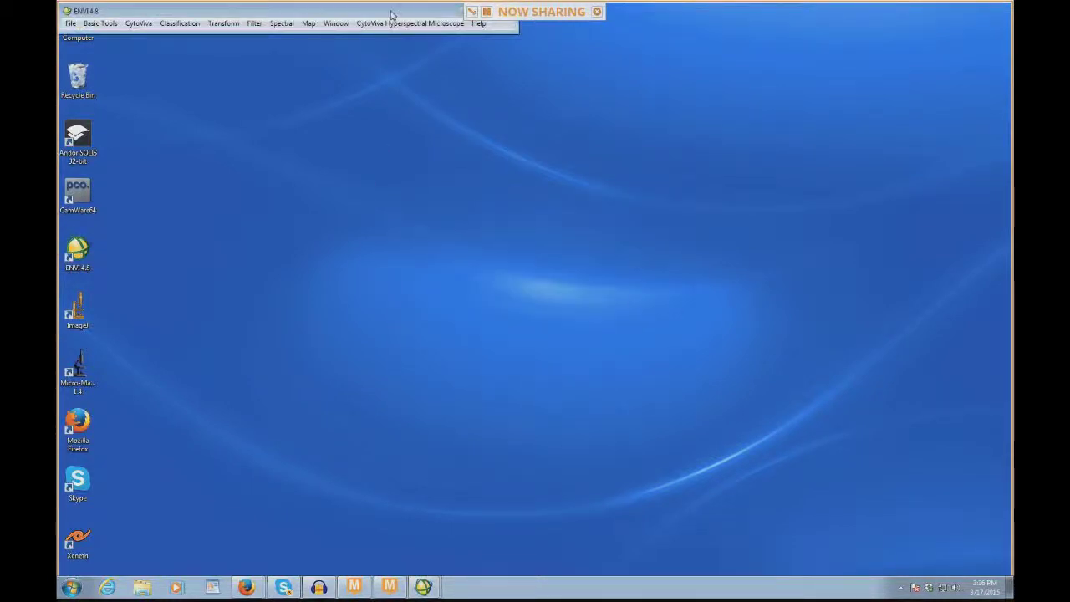
Move the ENVI 4.8 main window slightly down and to the right.
drag(390, 13, 418, 39)
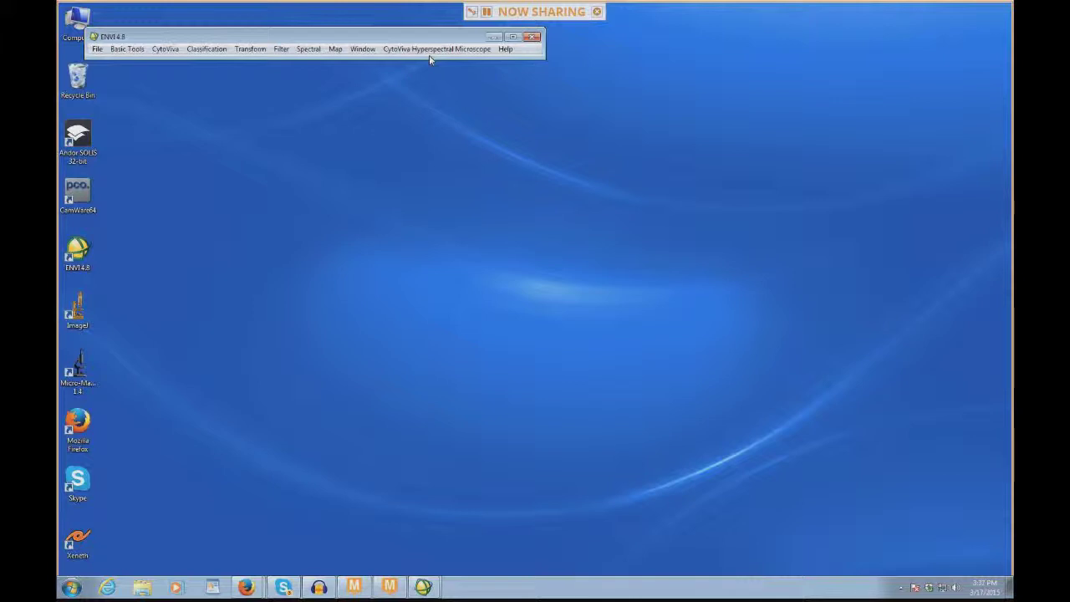
Open the CytoViva HSI Microscope Controls and keep the objective magnification at 60x.
click(434, 52)
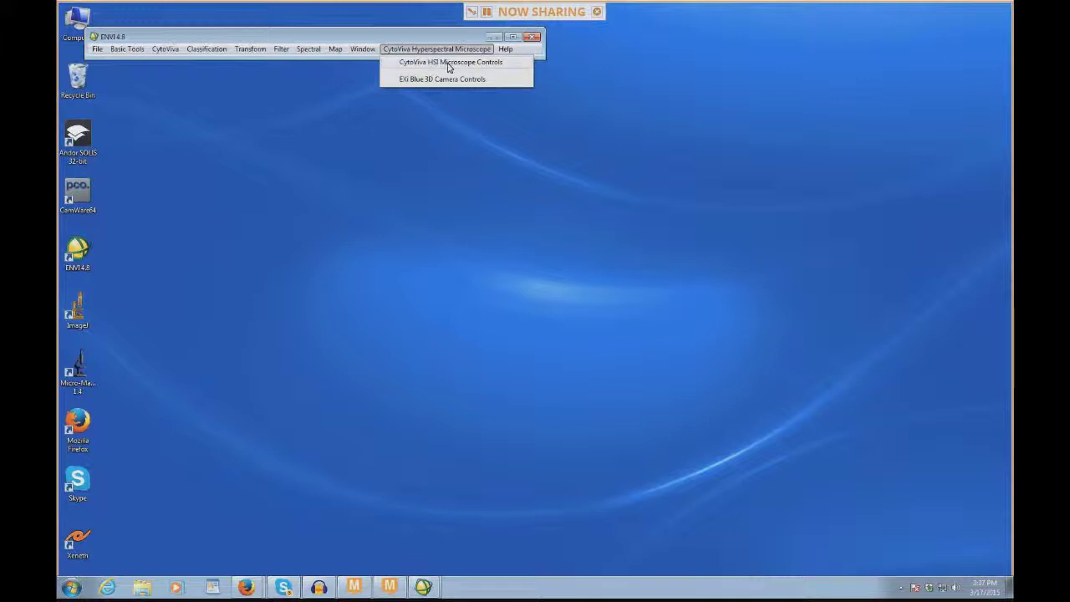
click(449, 64)
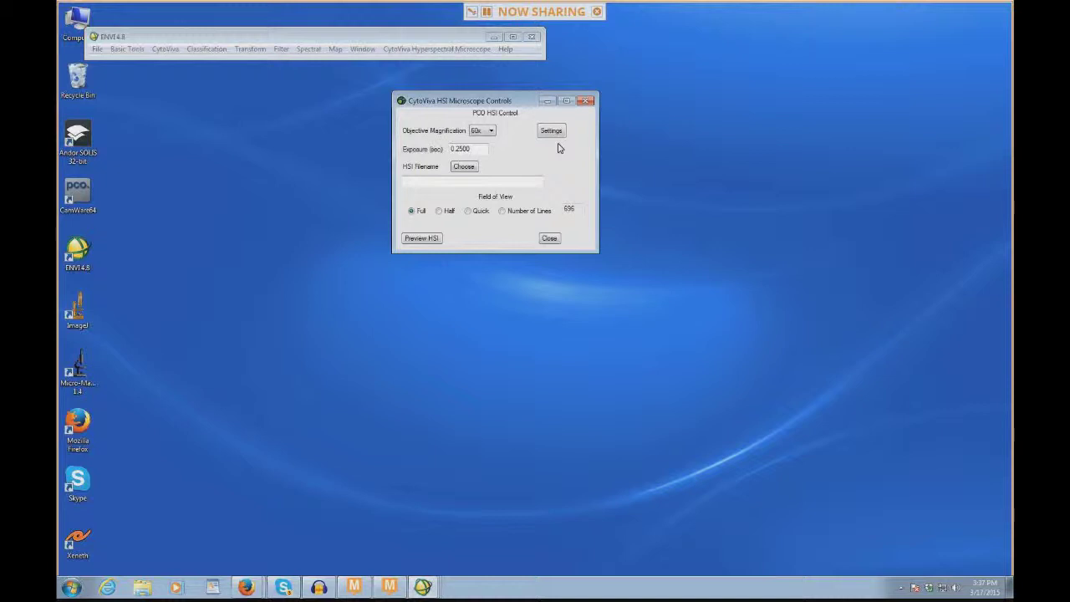
click(491, 132)
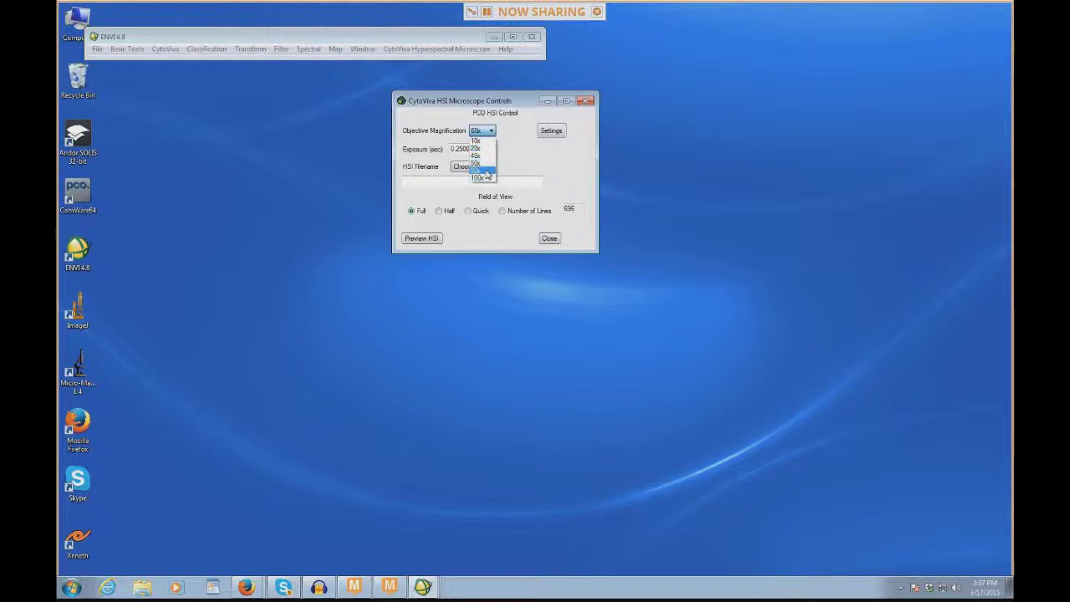
click(484, 169)
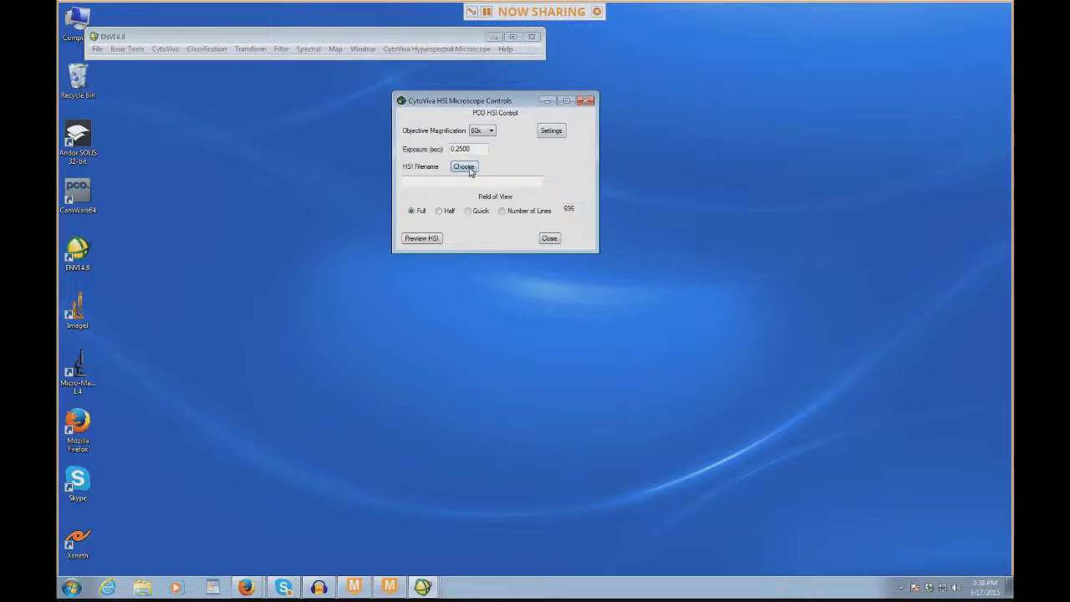
Set the HSI output file to au-50nm-test-1 in the Desktop folder.
click(465, 167)
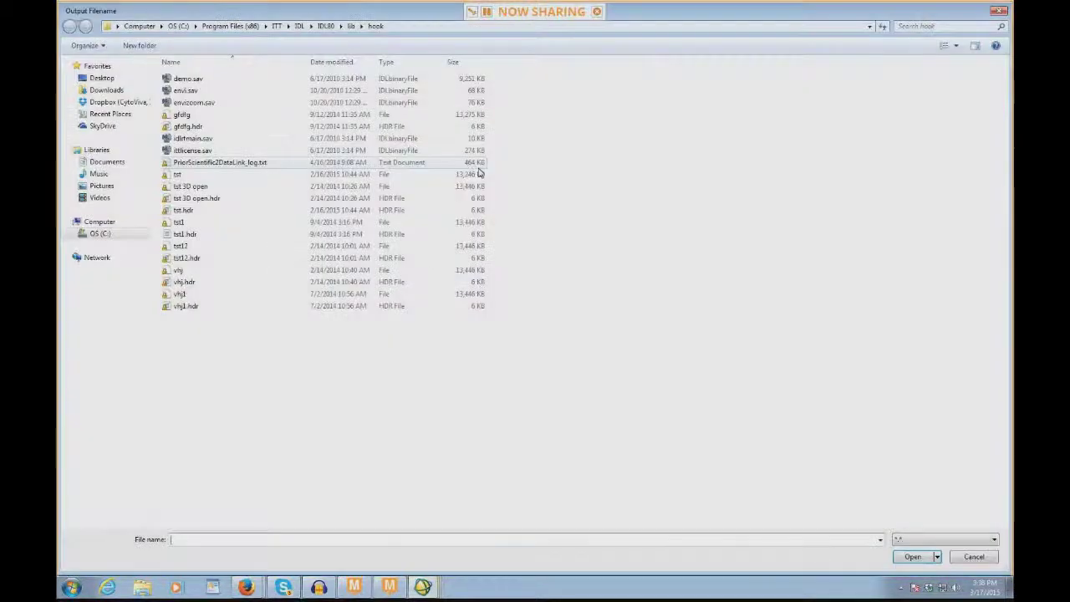
click(104, 79)
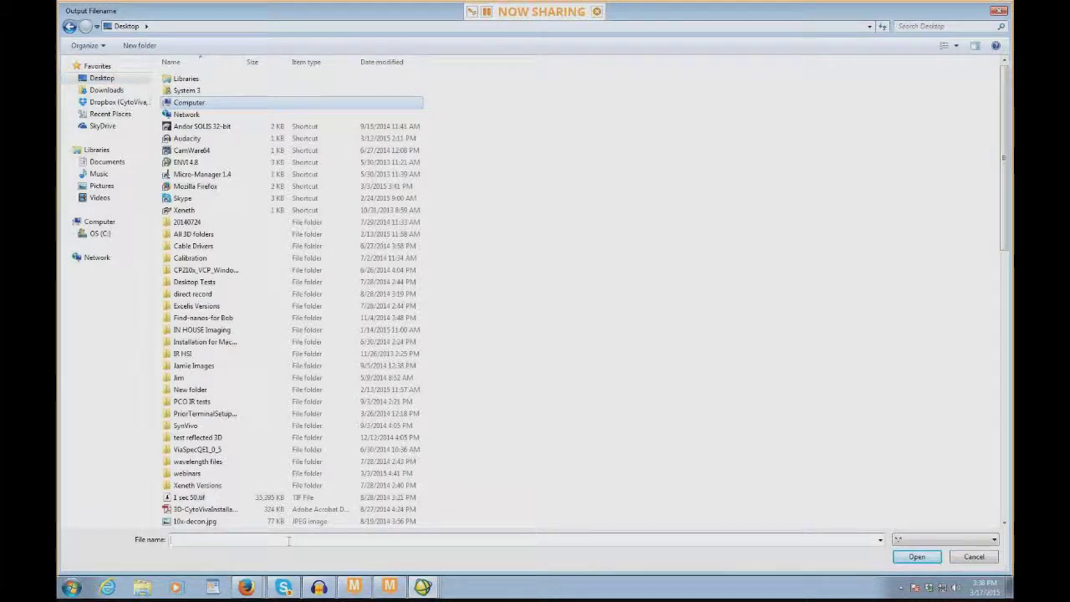
text(au)
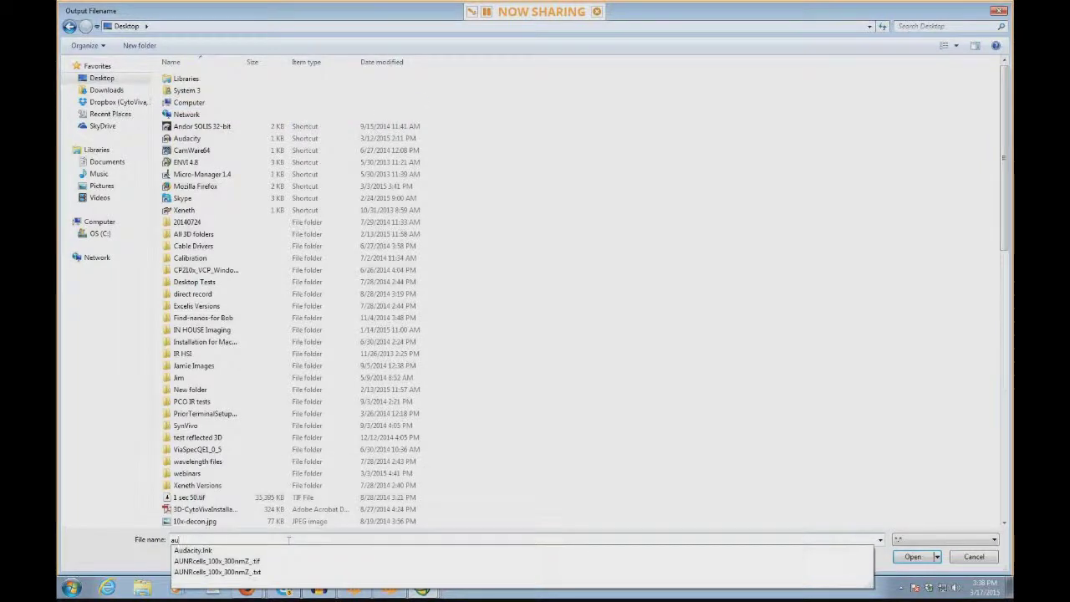
text(-50nm)
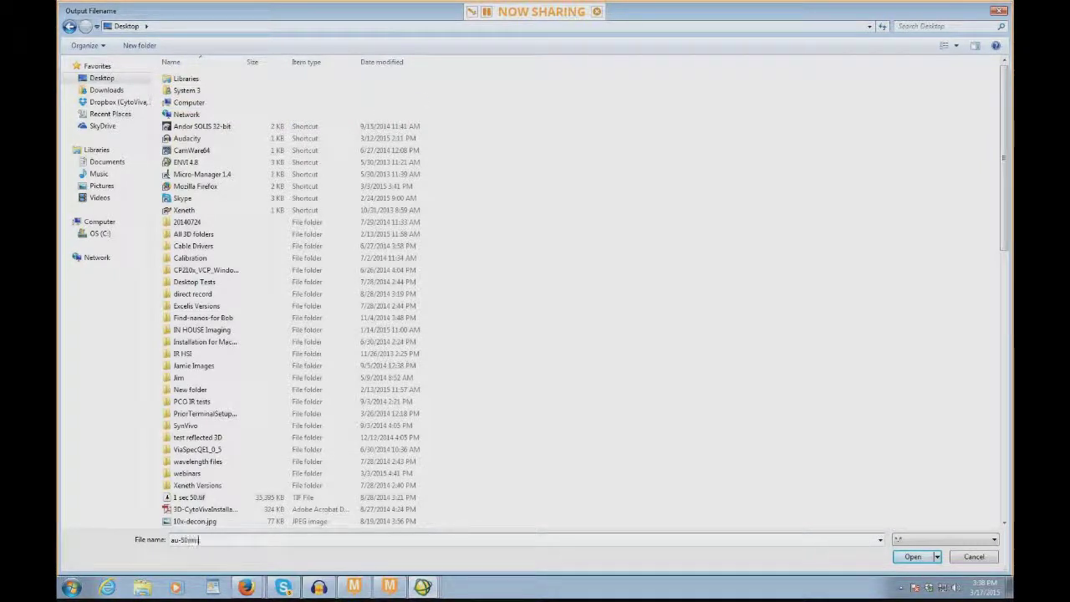
text(-)
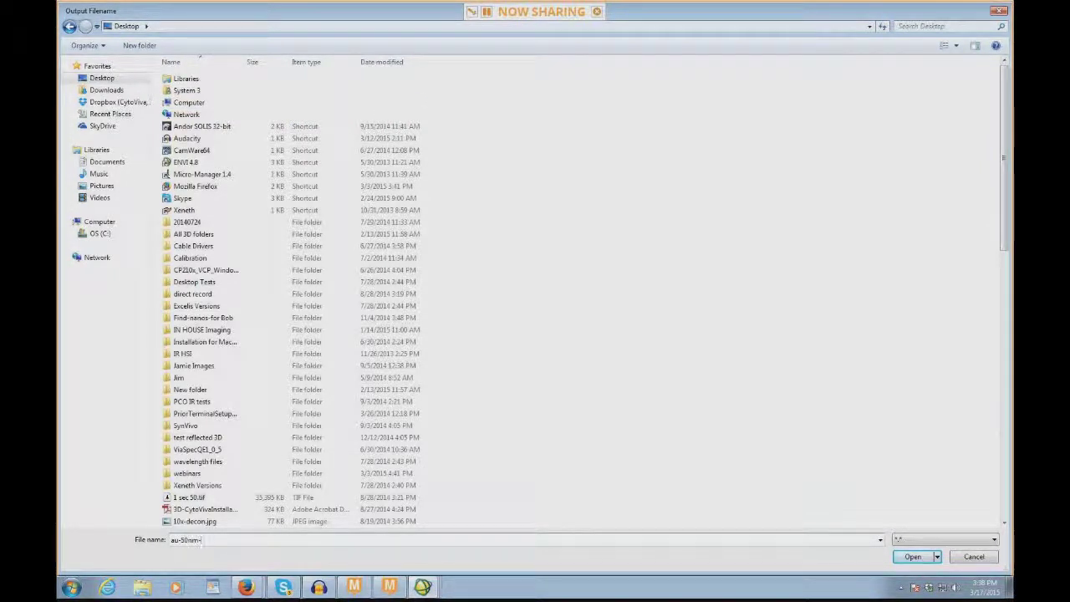
text(test-1)
click(919, 562)
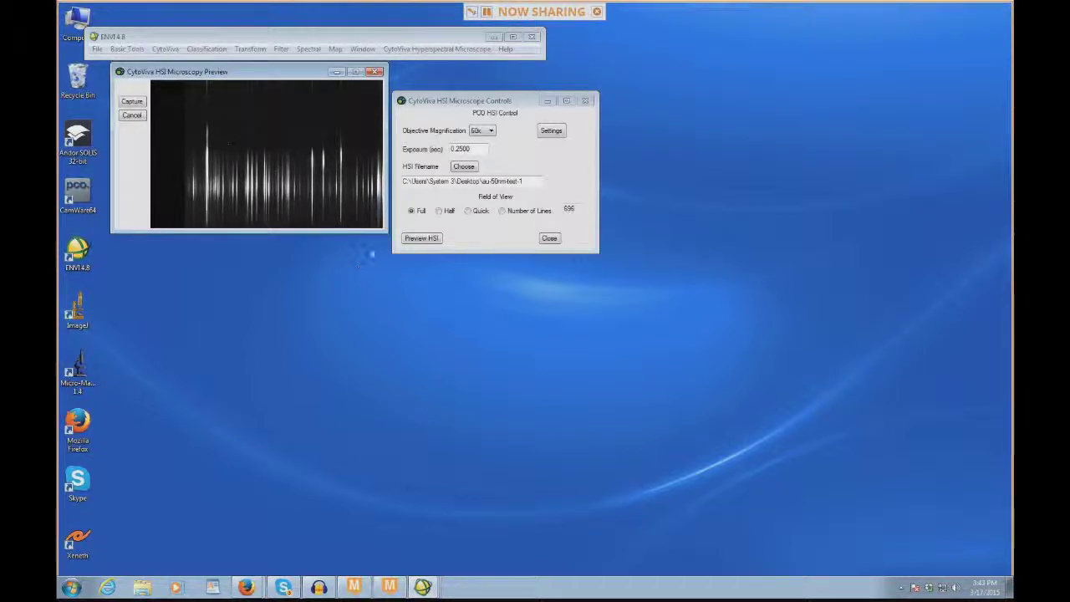
Plot the spectrum of a bright point in the HSI preview image.
click(314, 167)
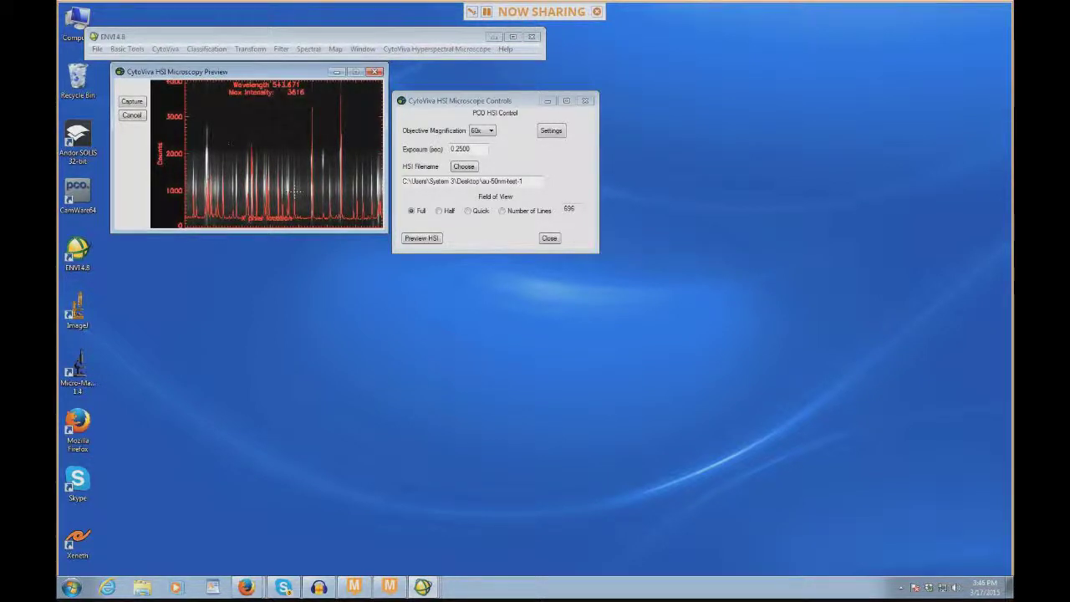
Cancel the preview, change exposure to 0.4000 s, and start a new HSI preview.
click(132, 115)
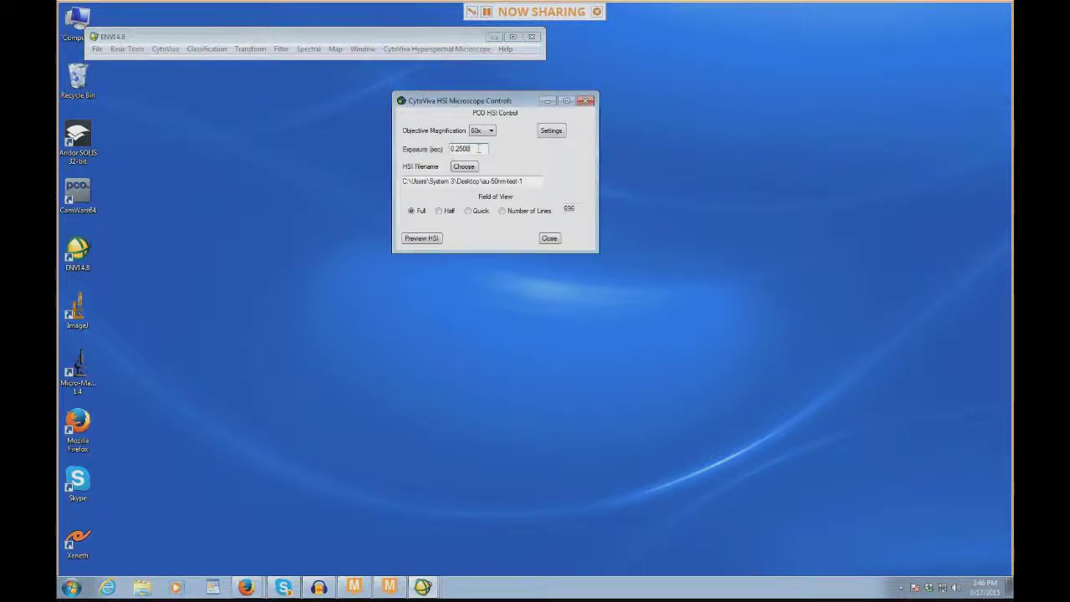
double_click(479, 148)
key(BackSpace)
key(BackSpace)
text(4000)
click(432, 239)
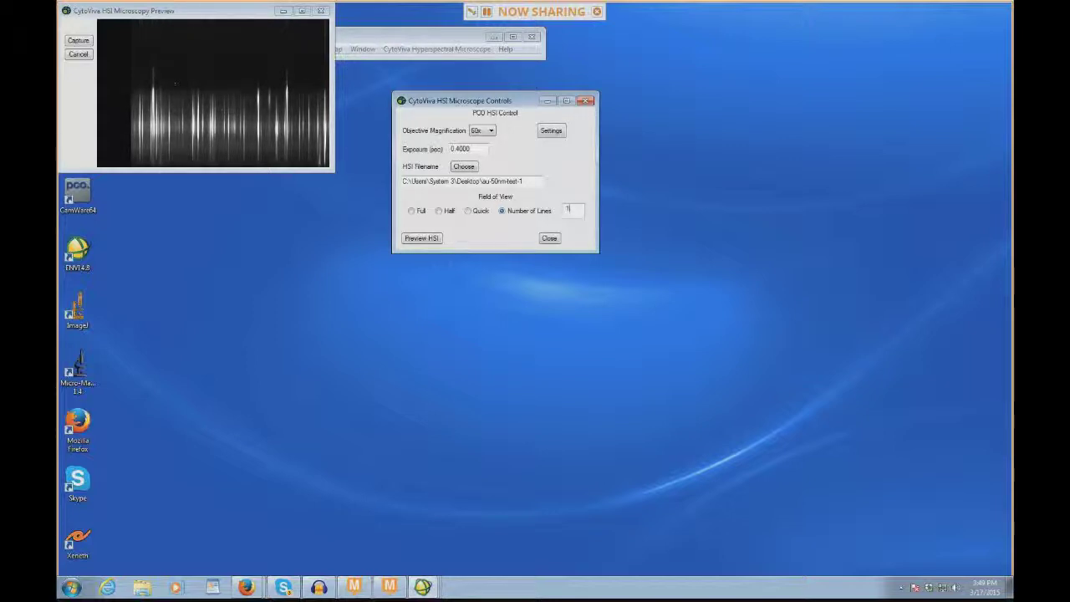
Choose Number of Lines as the field-of-view option.
click(569, 210)
Enter 200 as the number of scan lines.
text(1)
text(100)
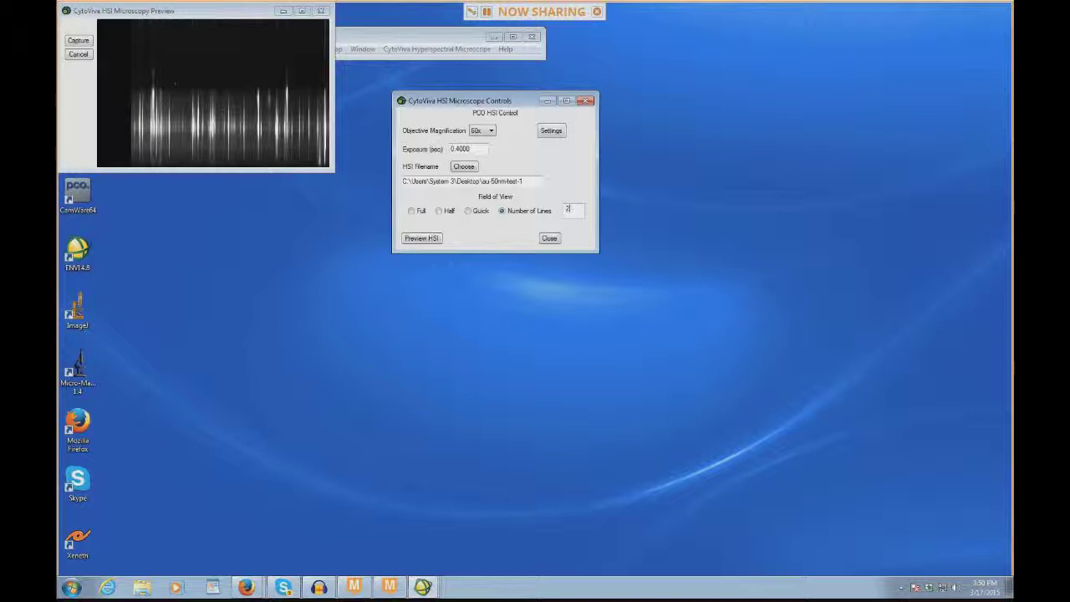
click(569, 210)
text(200)
Start a fresh 200-line HSI preview with the red intensity plot overlaid.
click(475, 149)
click(576, 212)
click(78, 41)
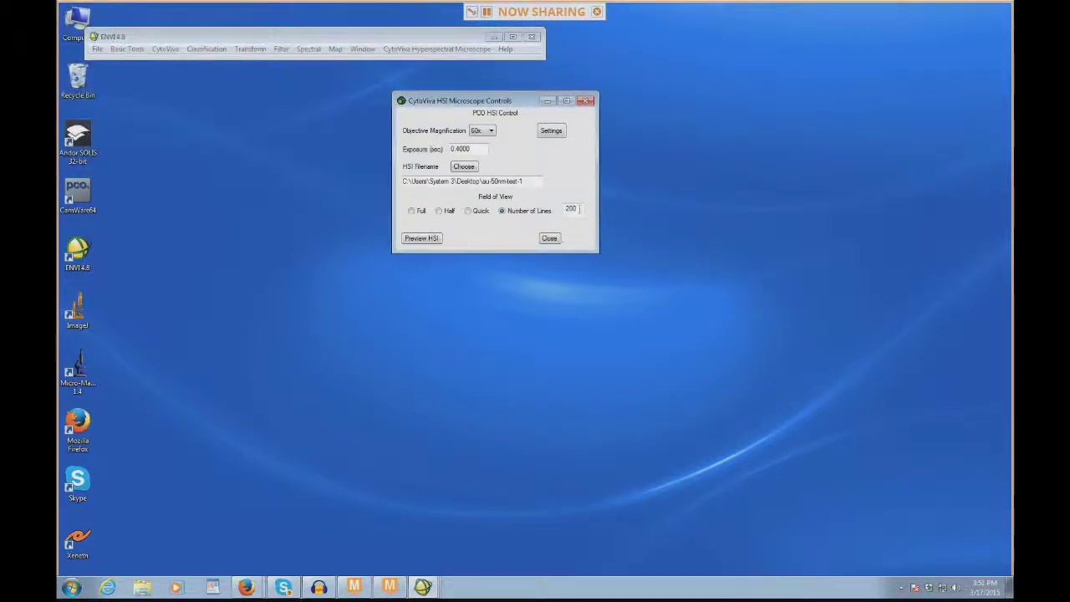
click(416, 240)
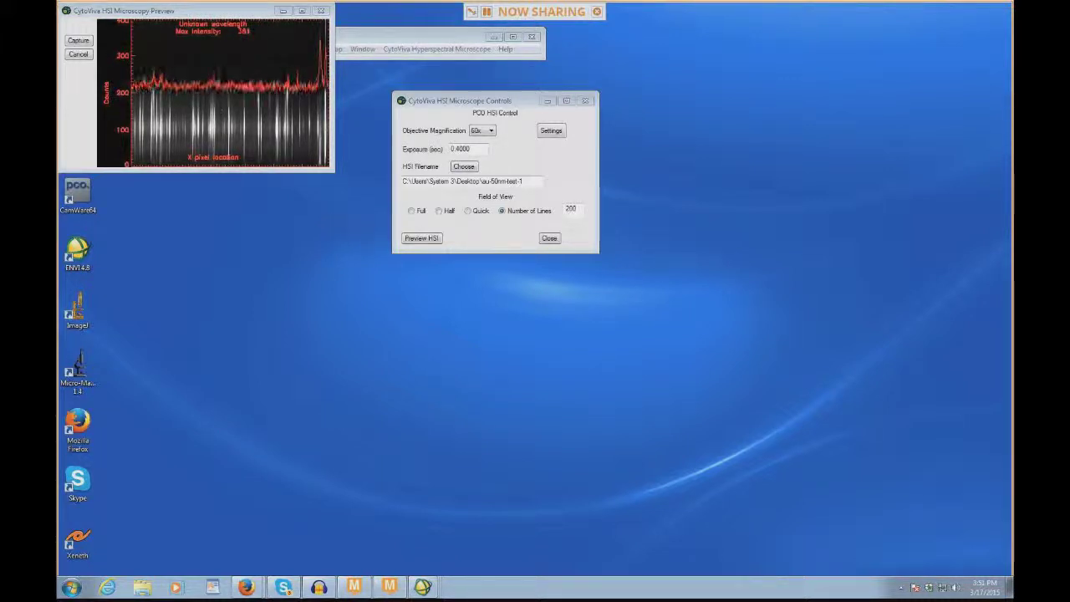
Stop the intensity plot preview and begin capturing the hyperspectral scan.
click(80, 55)
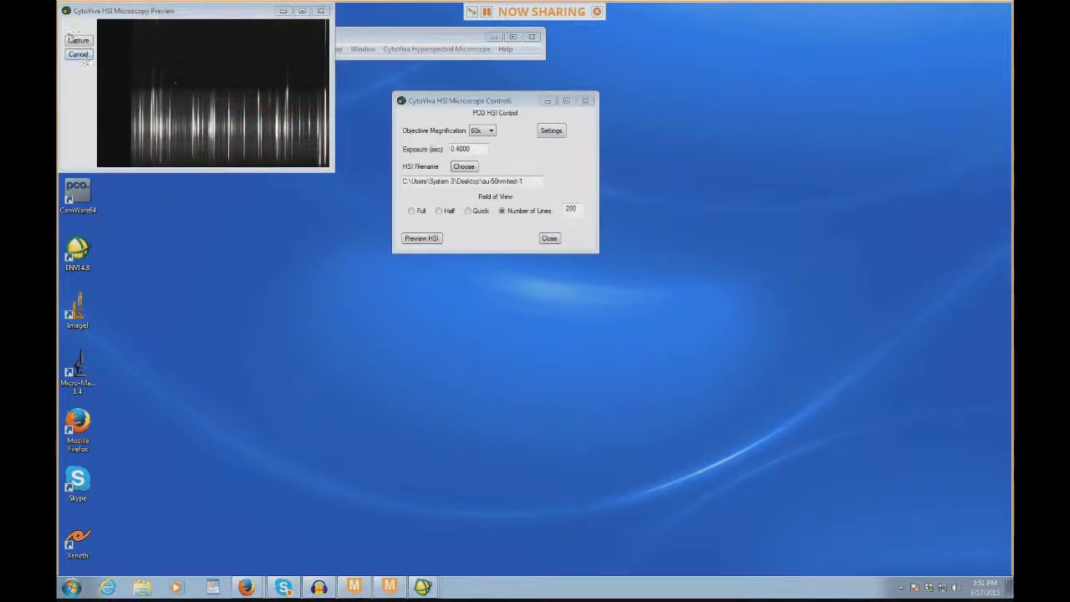
click(78, 42)
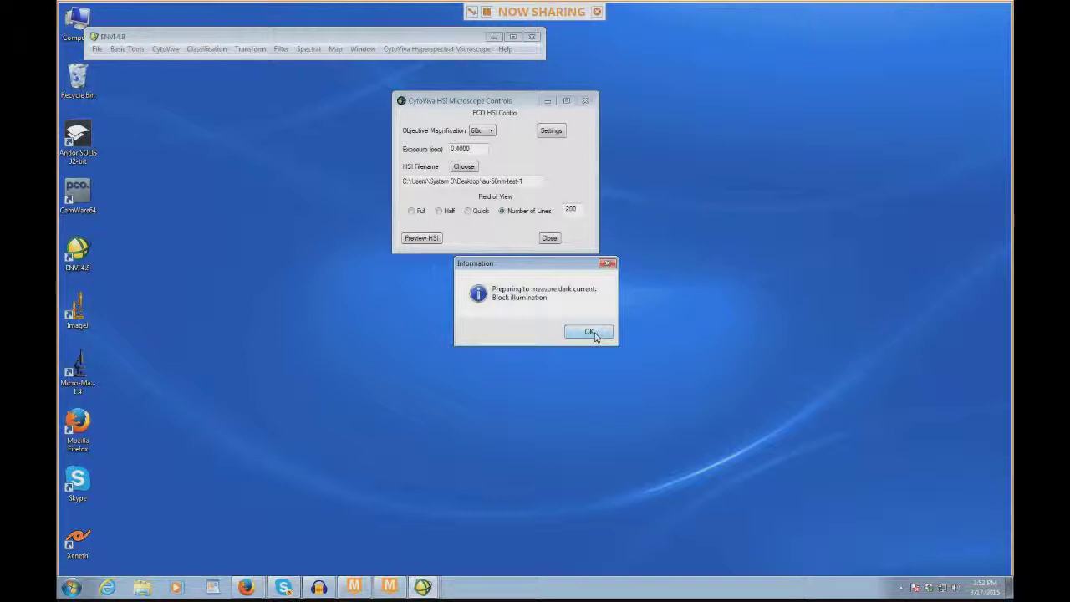
Confirm illumination is blocked for dark current, then acknowledge the dark image to capture the slide.
click(593, 332)
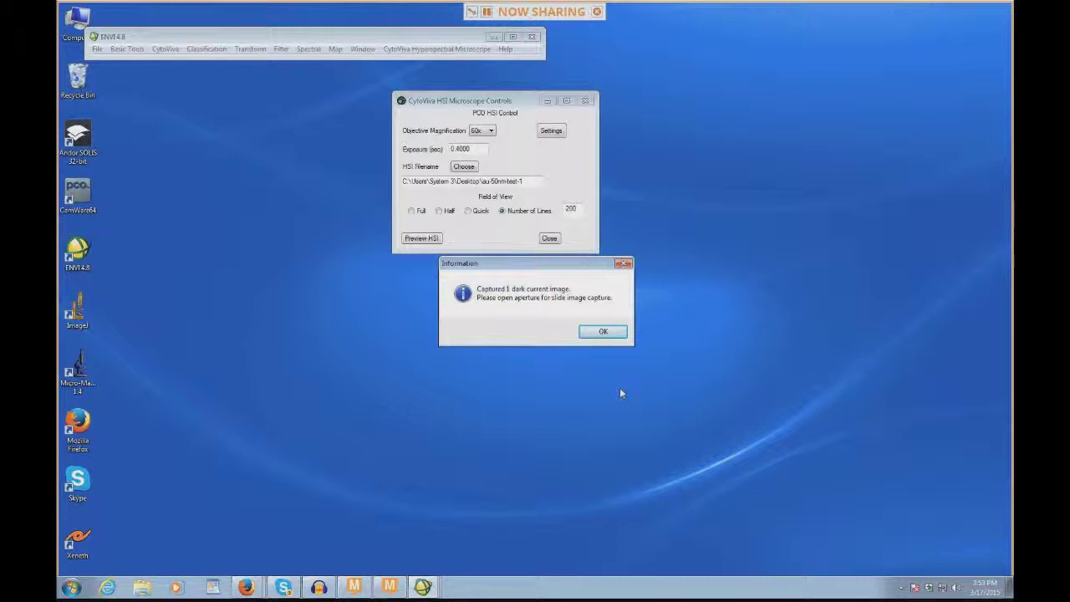
click(616, 334)
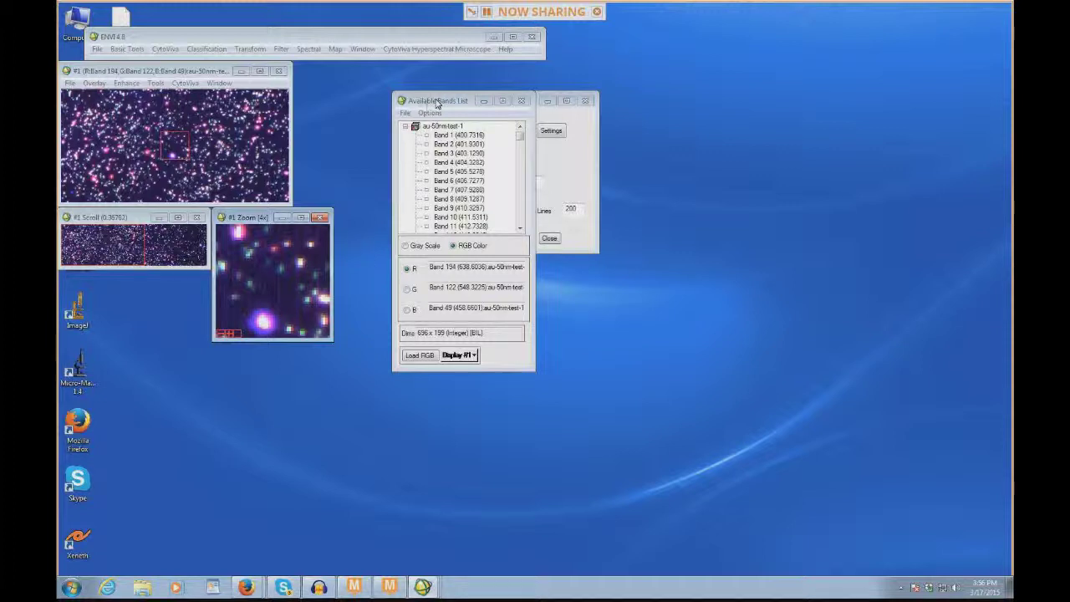
Move the Available Bands List off the microscope controls, enlarge it, scroll through bands 1–470, then collapse the band tree.
drag(436, 103, 797, 50)
drag(900, 319, 958, 451)
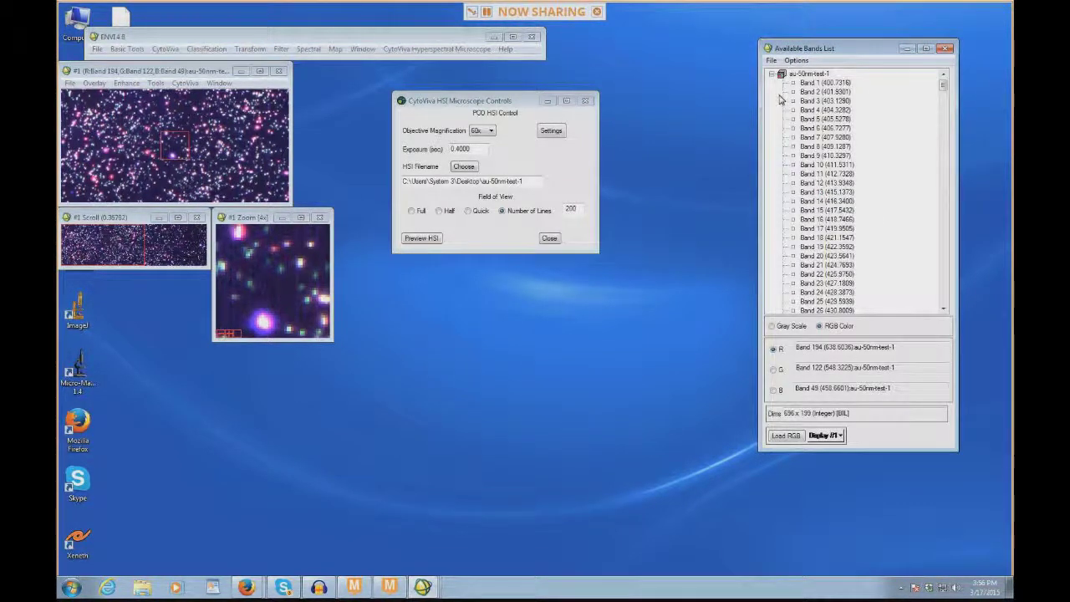
click(772, 73)
click(772, 74)
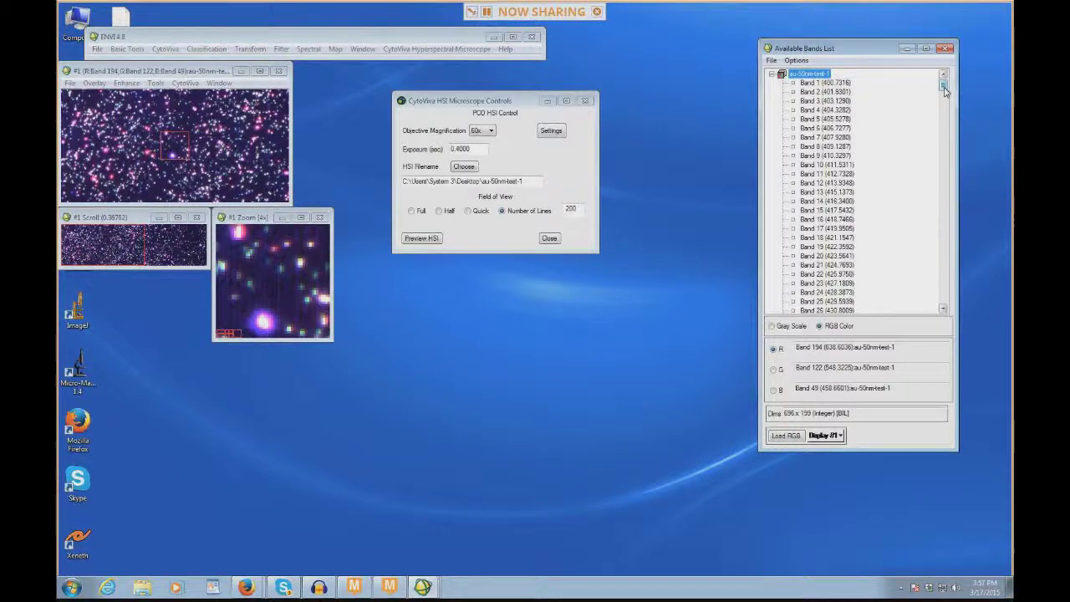
drag(943, 87, 926, 323)
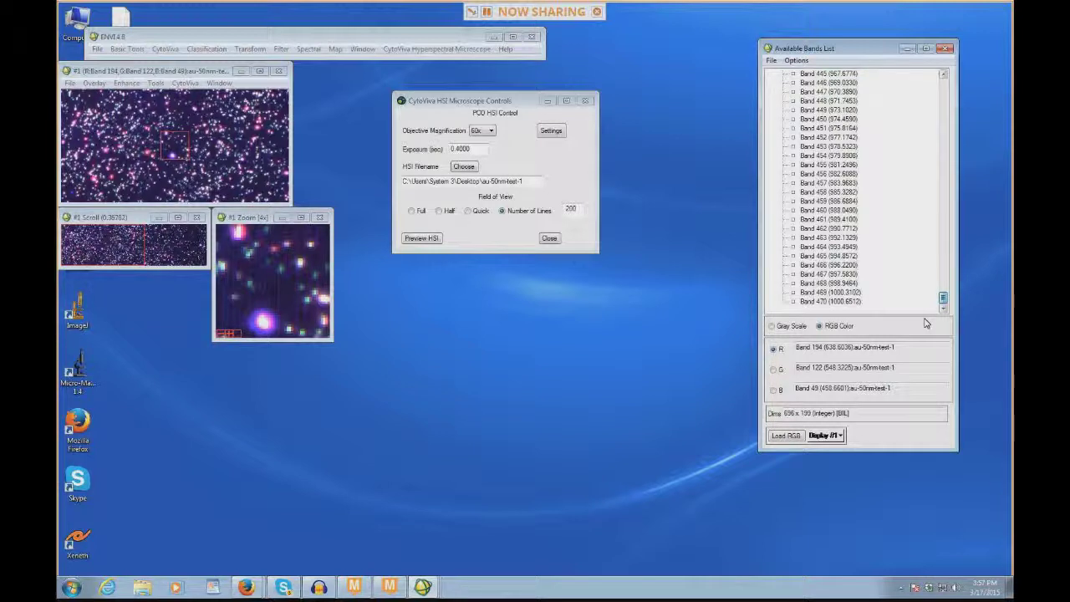
drag(925, 324, 928, 88)
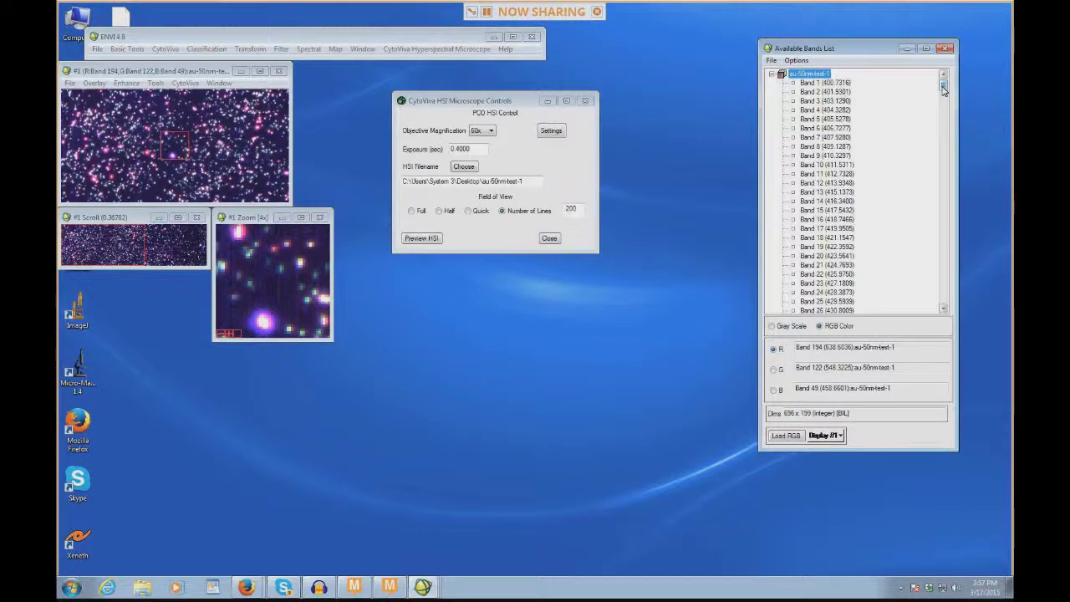
drag(944, 89, 944, 299)
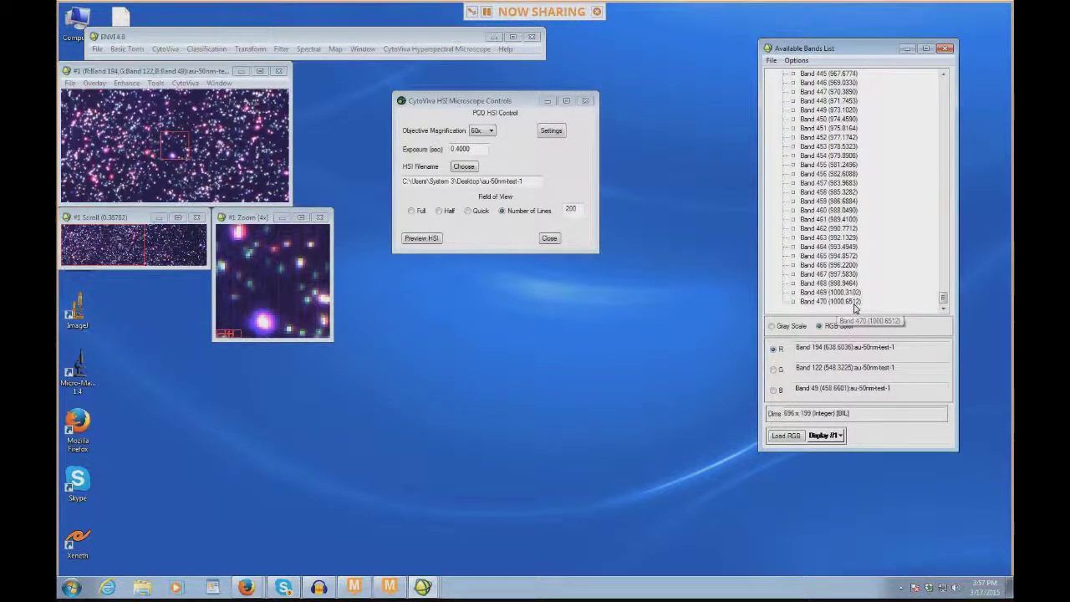
drag(943, 301, 960, 82)
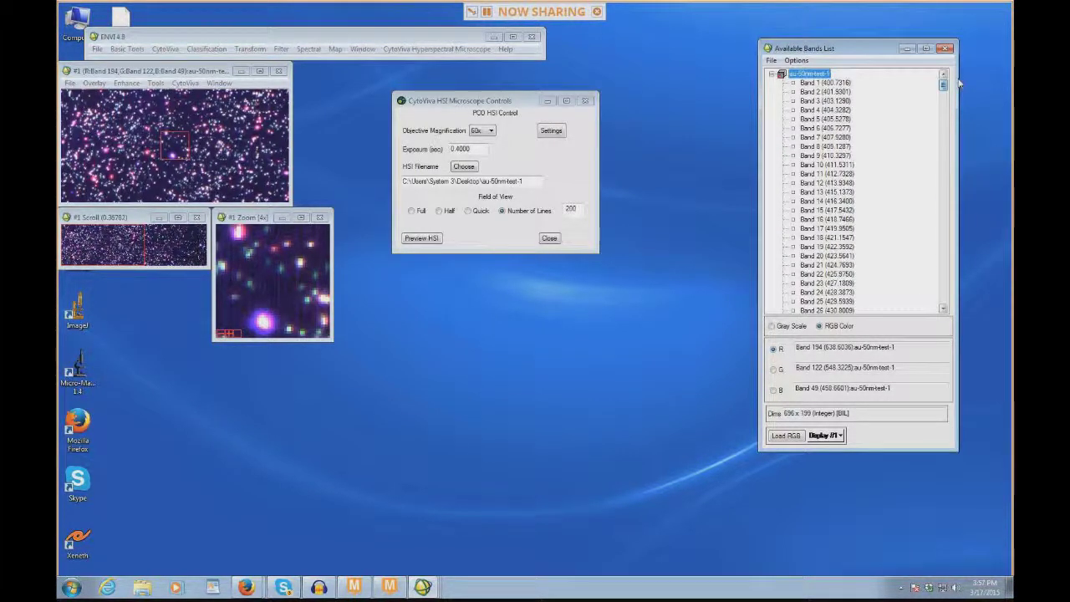
click(772, 74)
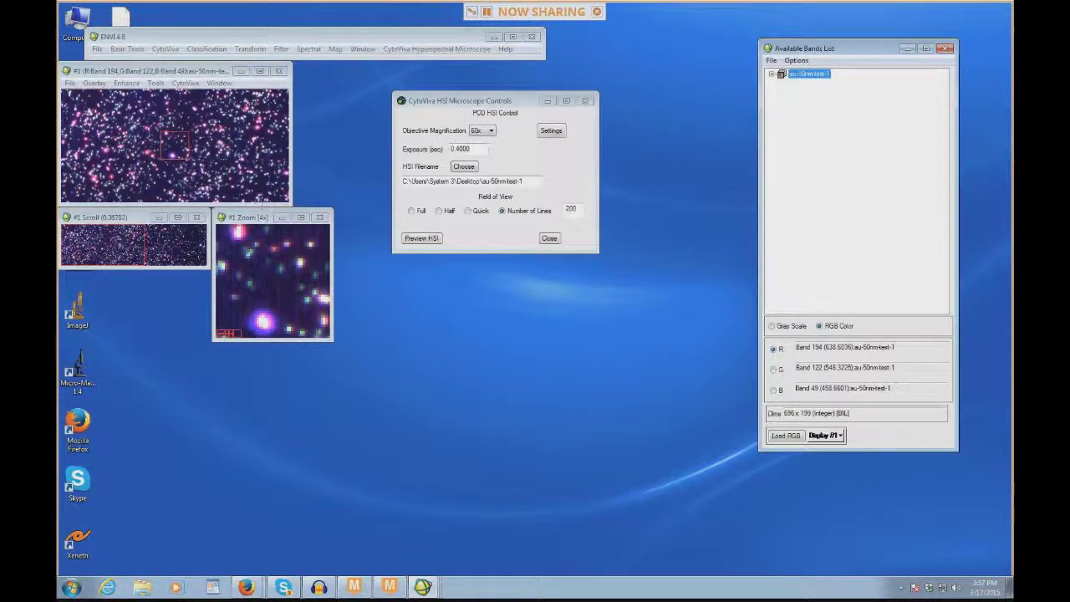
Pan the main image from the scan's left edge across to its right end.
click(141, 242)
click(103, 243)
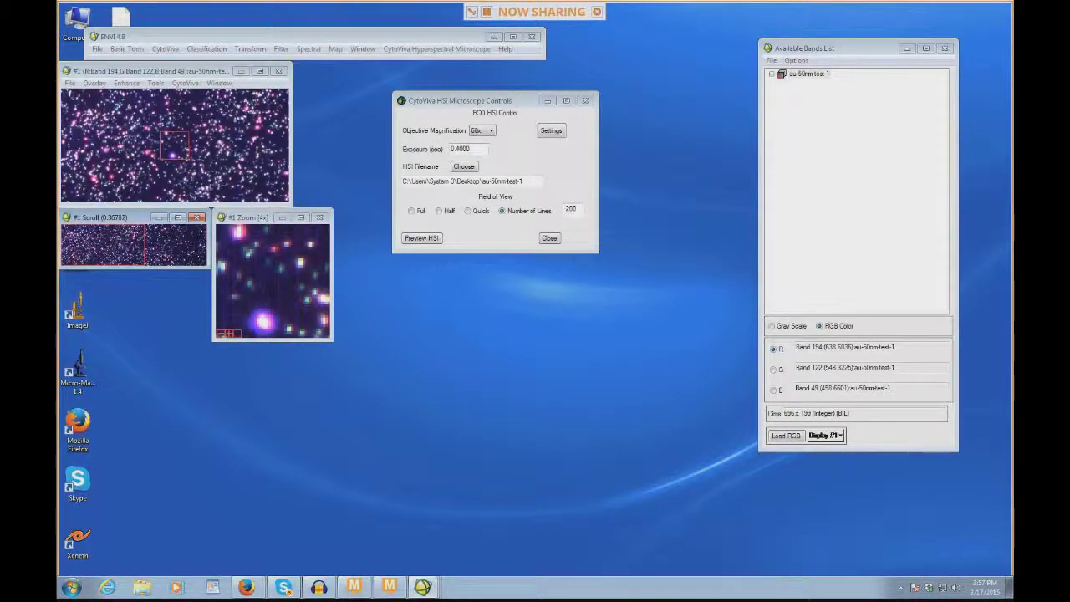
click(138, 244)
click(168, 245)
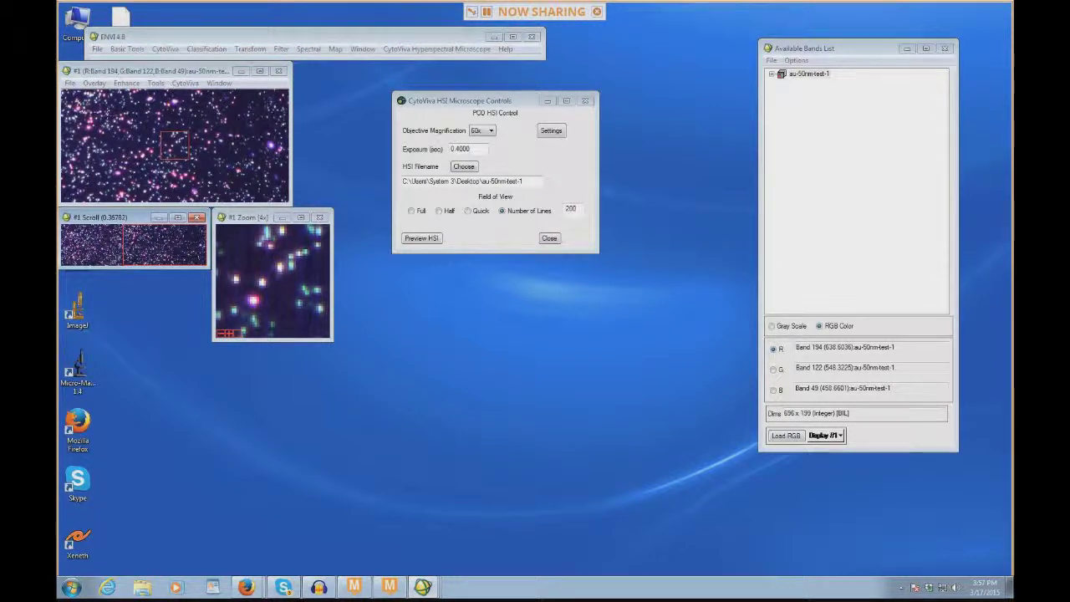
Show the scan's left part in an enlarged #1 image window, with the zoom view and microscope controls moved aside.
click(102, 244)
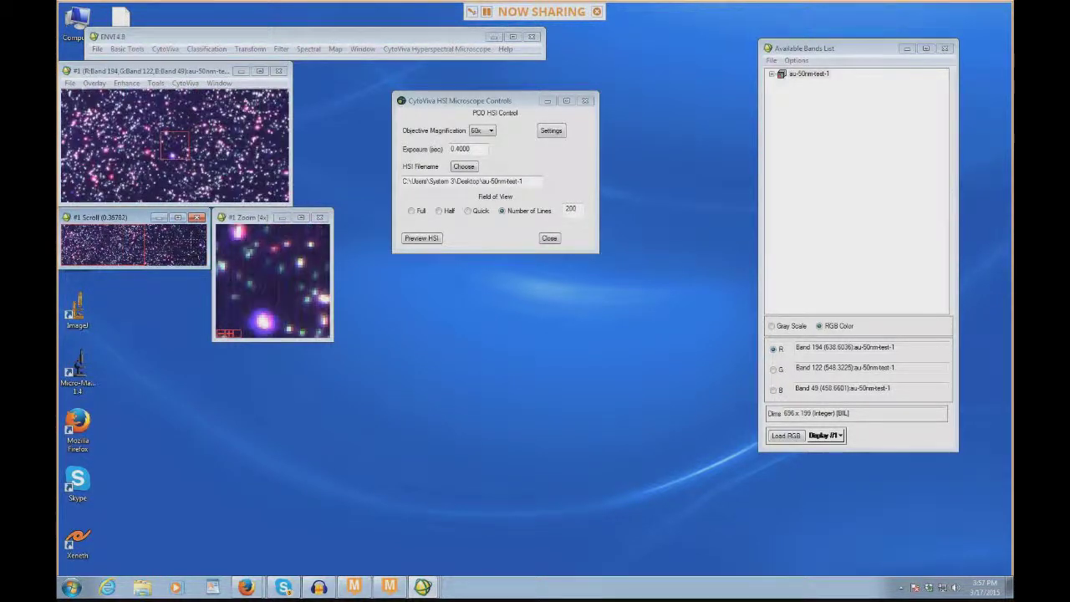
mouse_move(291, 205)
mouse_down()
mouse_move(302, 219)
mouse_move(449, 265)
mouse_move(872, 376)
mouse_up()
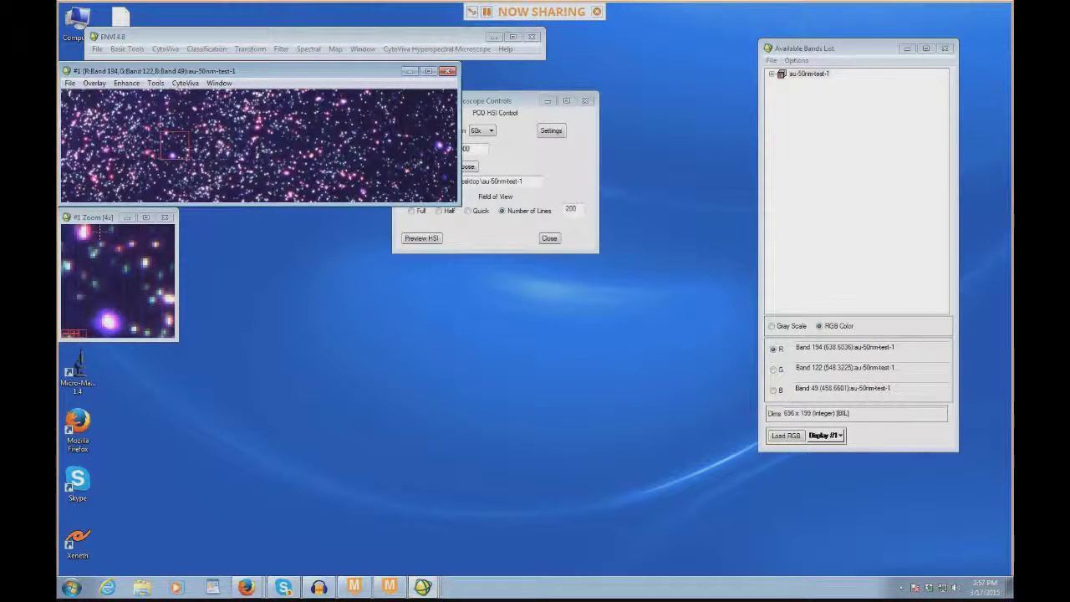
drag(92, 222, 295, 238)
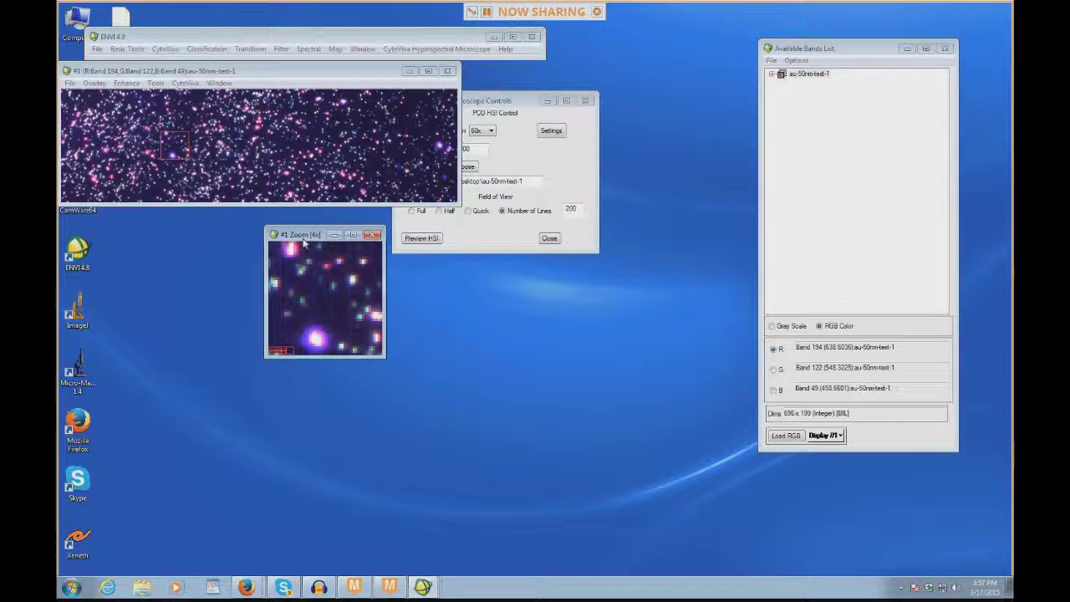
drag(303, 235, 301, 221)
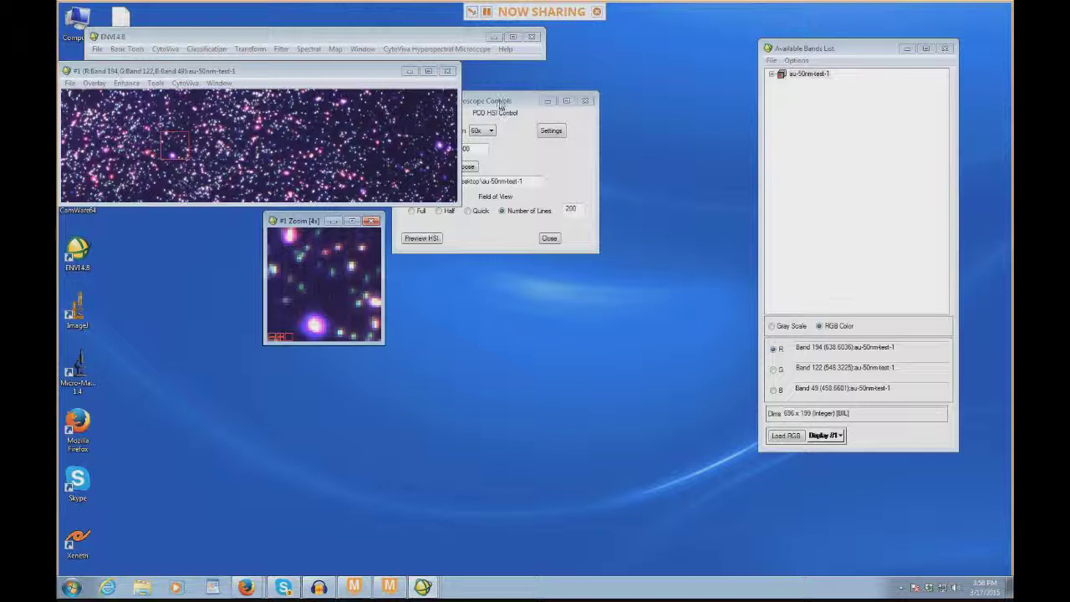
drag(499, 104, 723, 106)
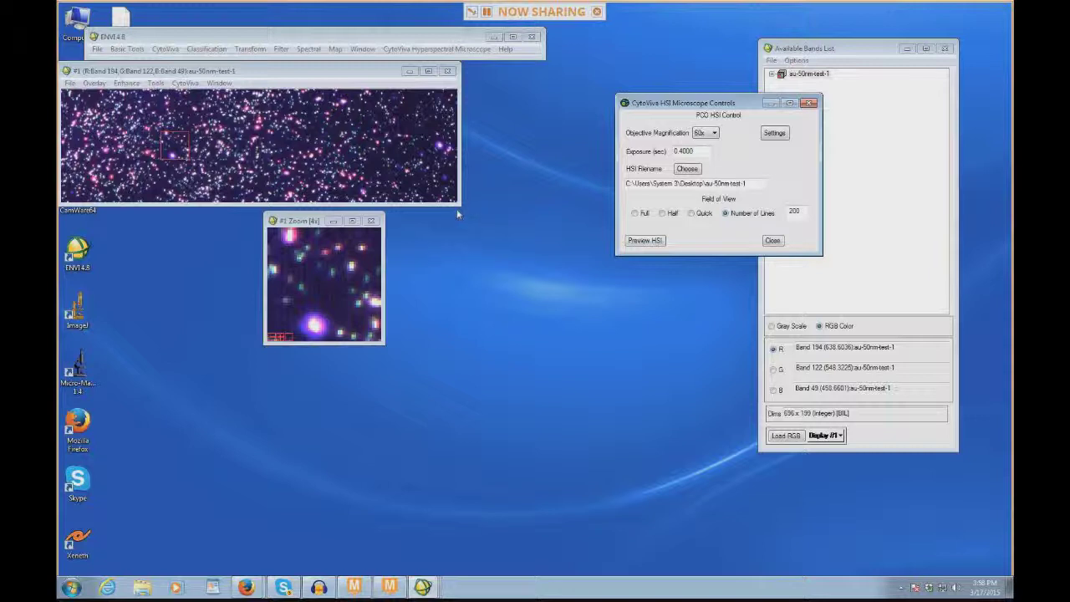
drag(458, 213, 504, 216)
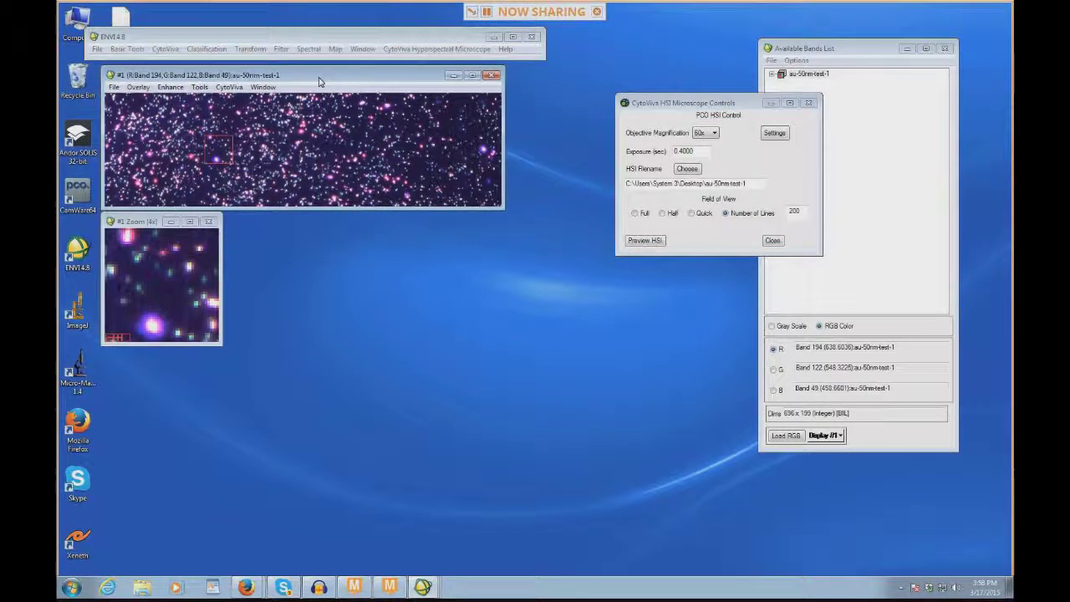
Apply a linear contrast stretch from the Enhance menu and enlarge the 4x zoom view.
click(173, 87)
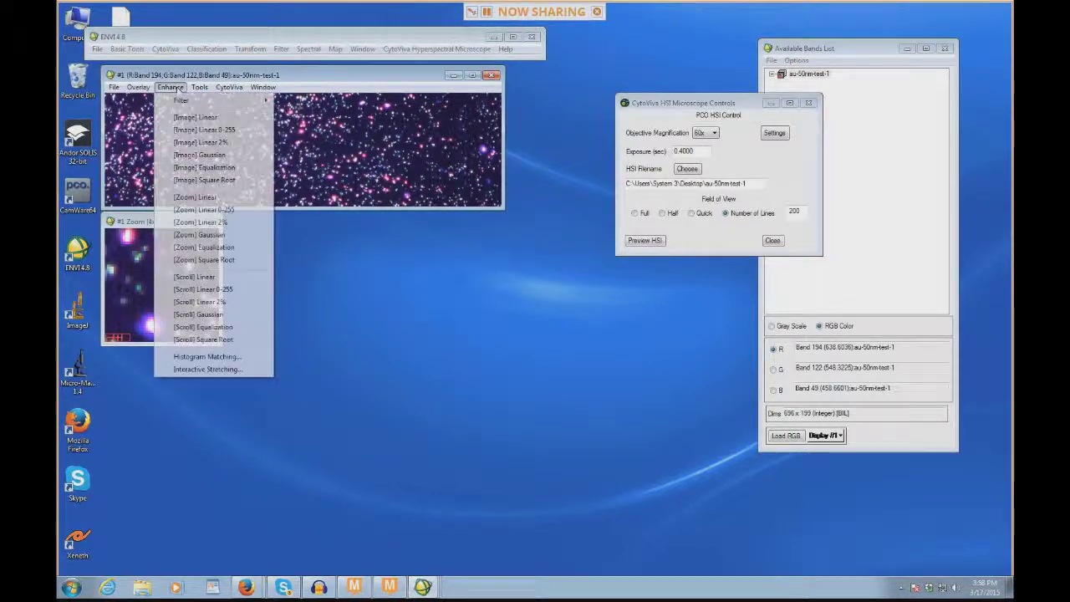
click(207, 118)
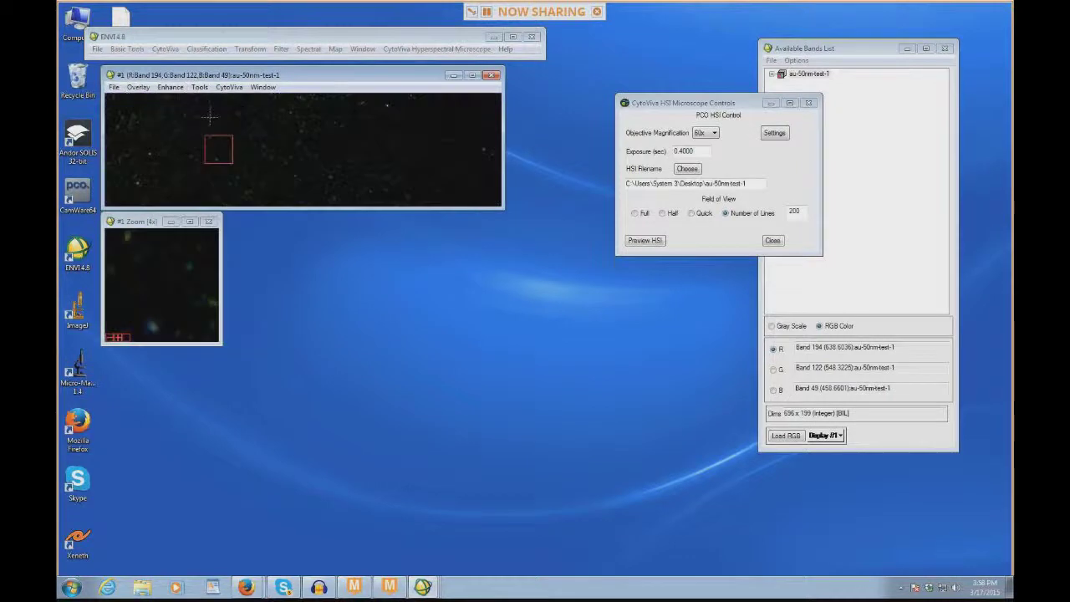
click(171, 87)
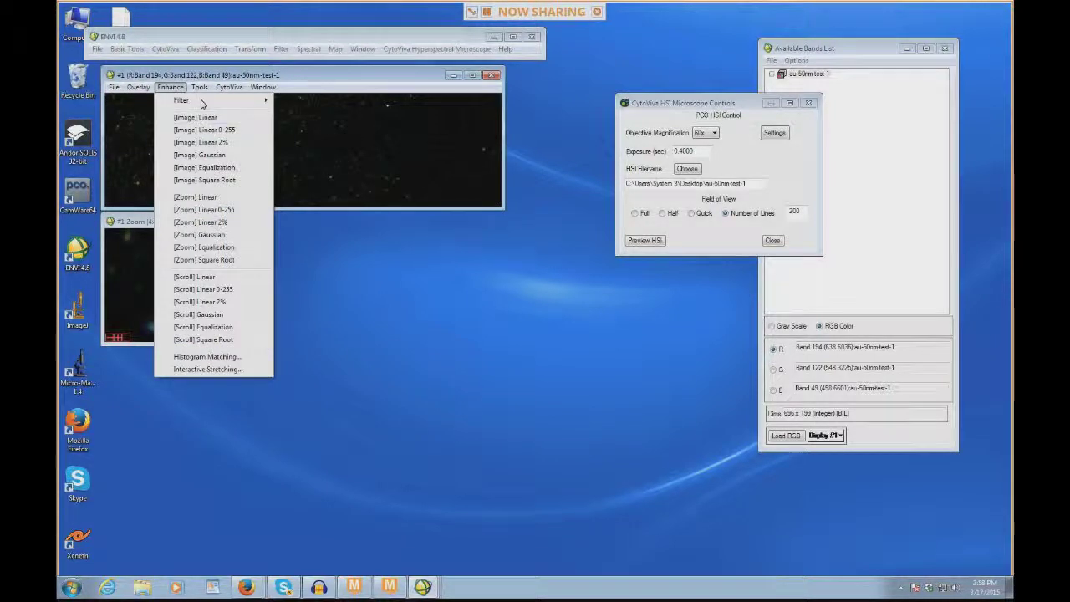
click(199, 87)
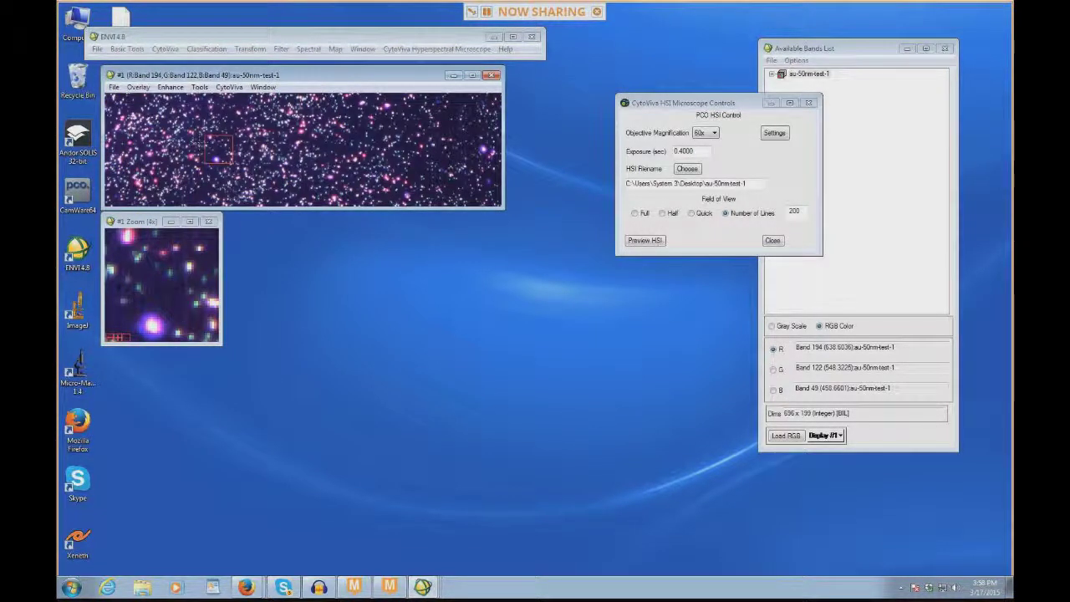
click(171, 87)
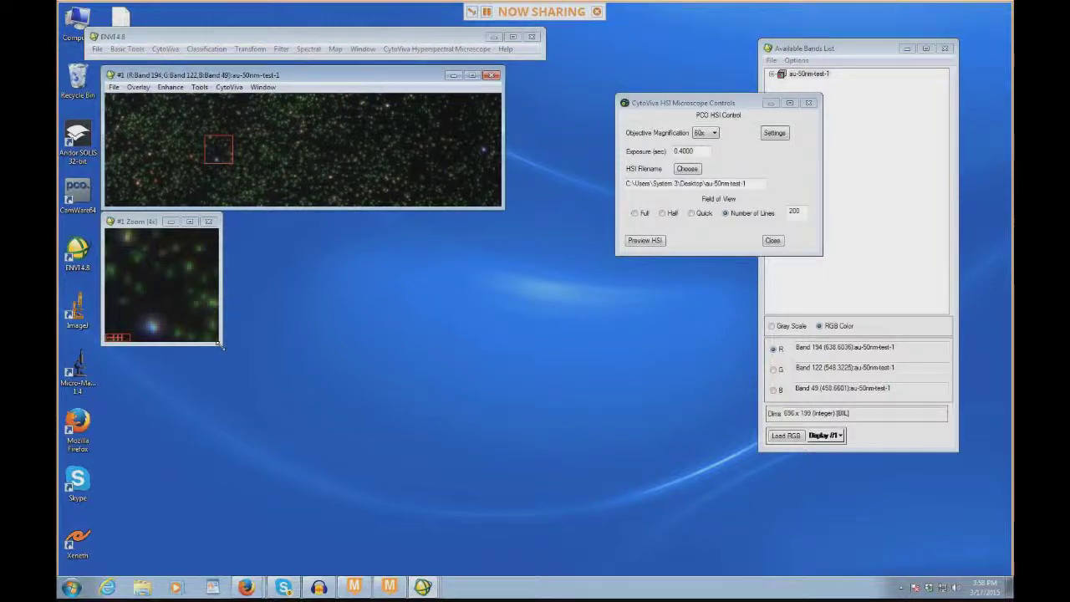
drag(221, 343, 399, 433)
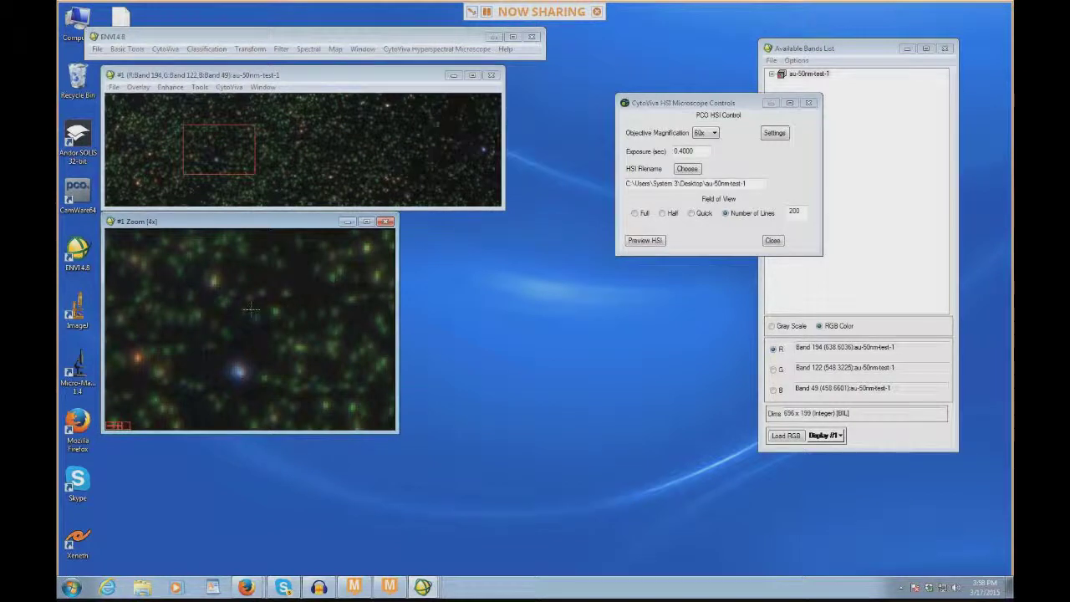
right_click(266, 169)
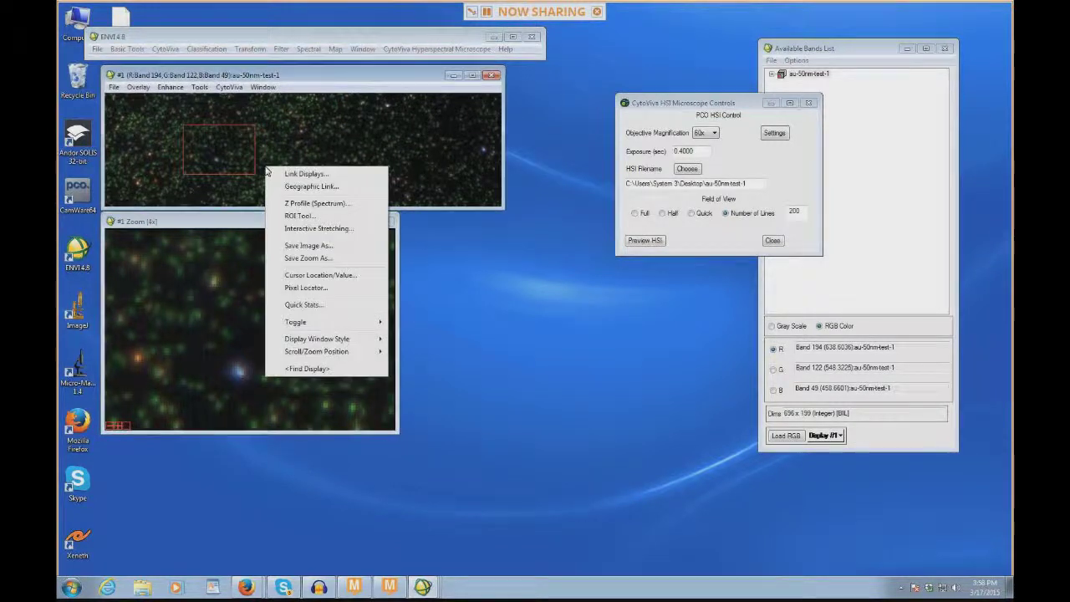
Plot Spectral Profiles for particle pixels and background pixels in the zoom view.
click(320, 204)
drag(485, 225, 495, 242)
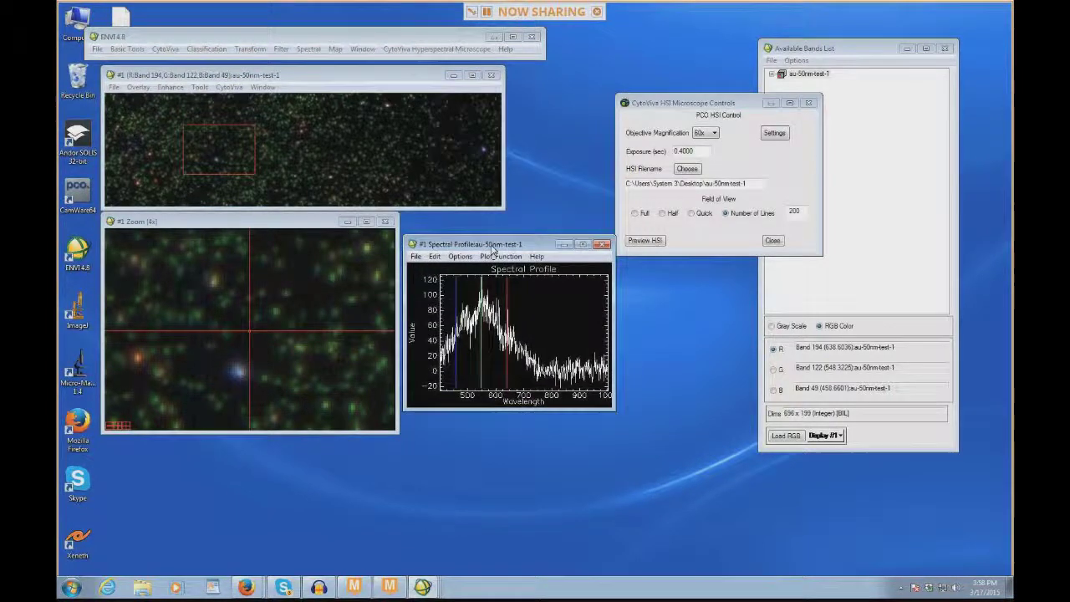
click(277, 310)
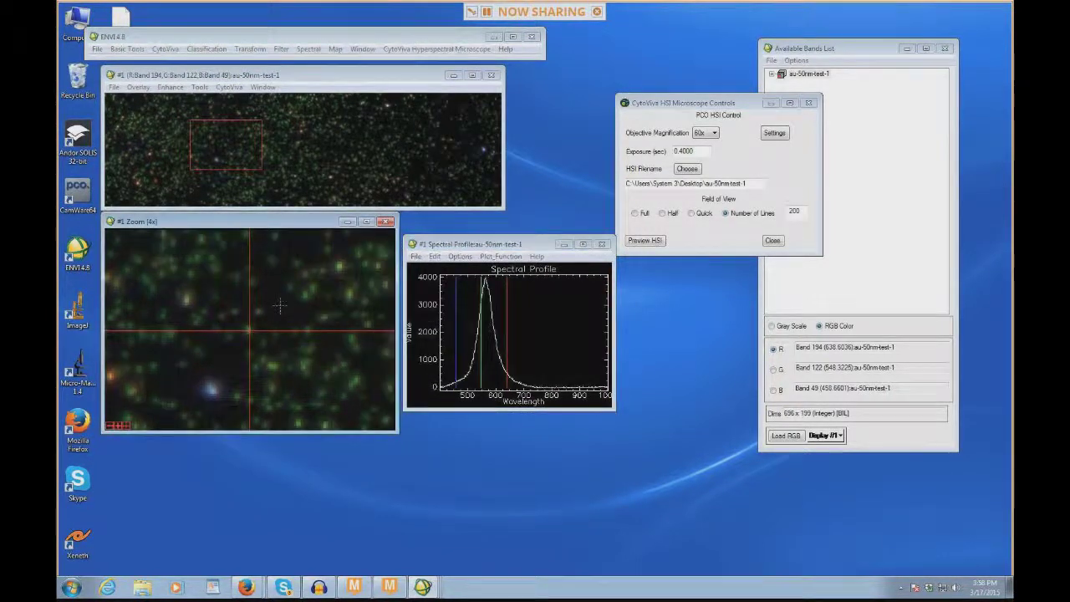
click(259, 311)
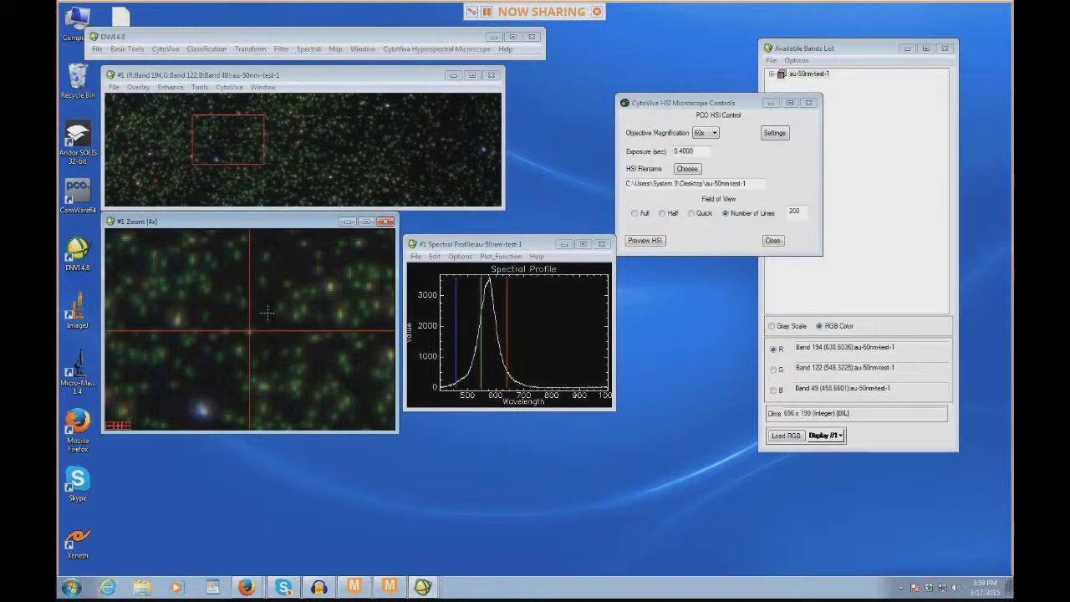
click(255, 327)
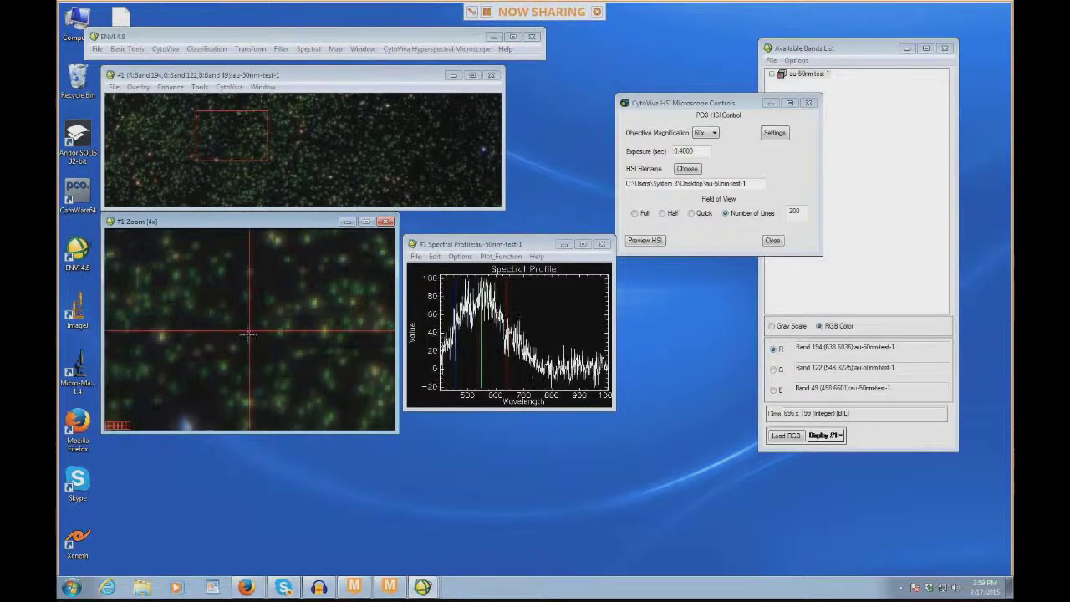
click(246, 334)
Magnify the zoom view to 15x on one particle and read its spectral peak near 564 nm.
click(119, 425)
click(119, 425)
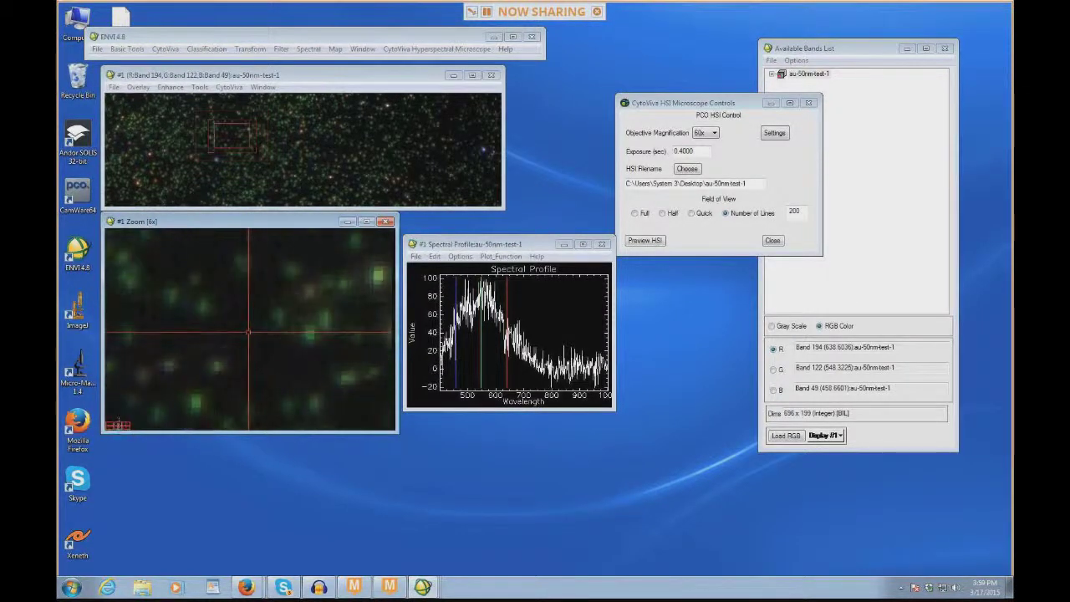
click(118, 424)
click(119, 425)
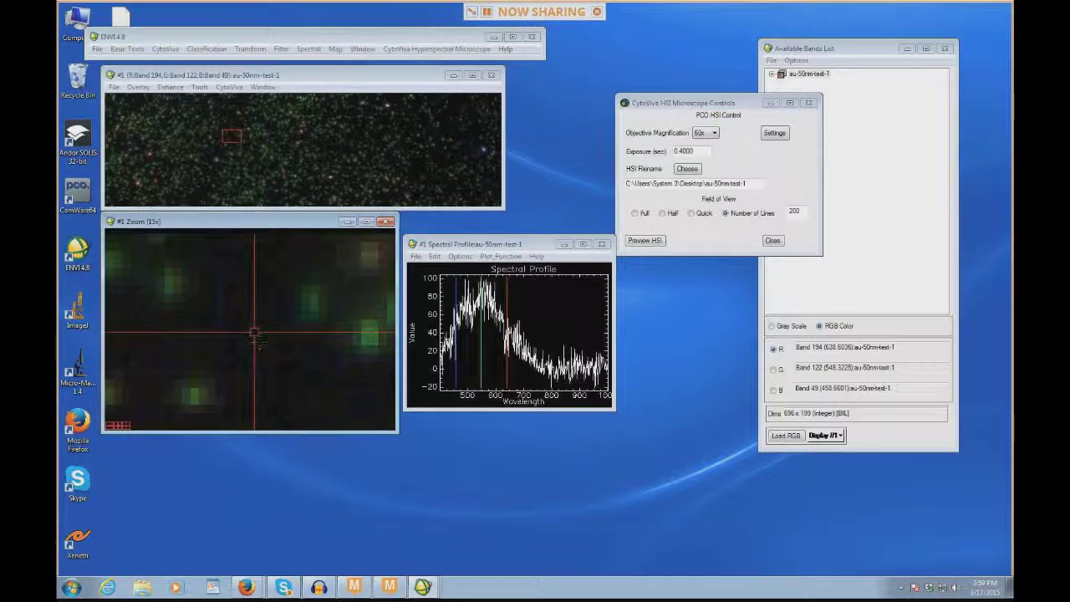
click(257, 338)
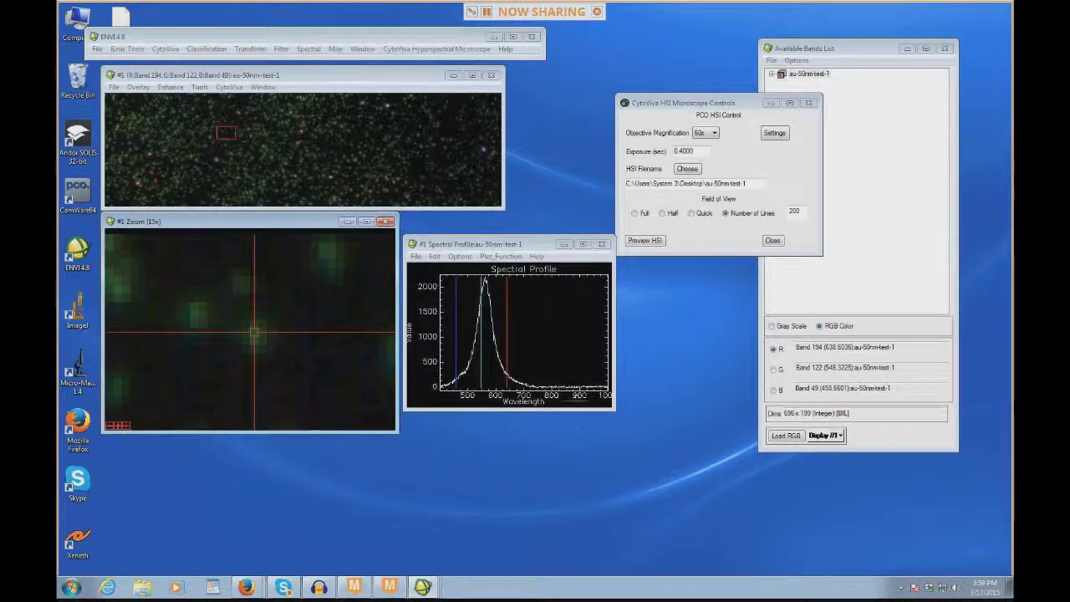
click(484, 330)
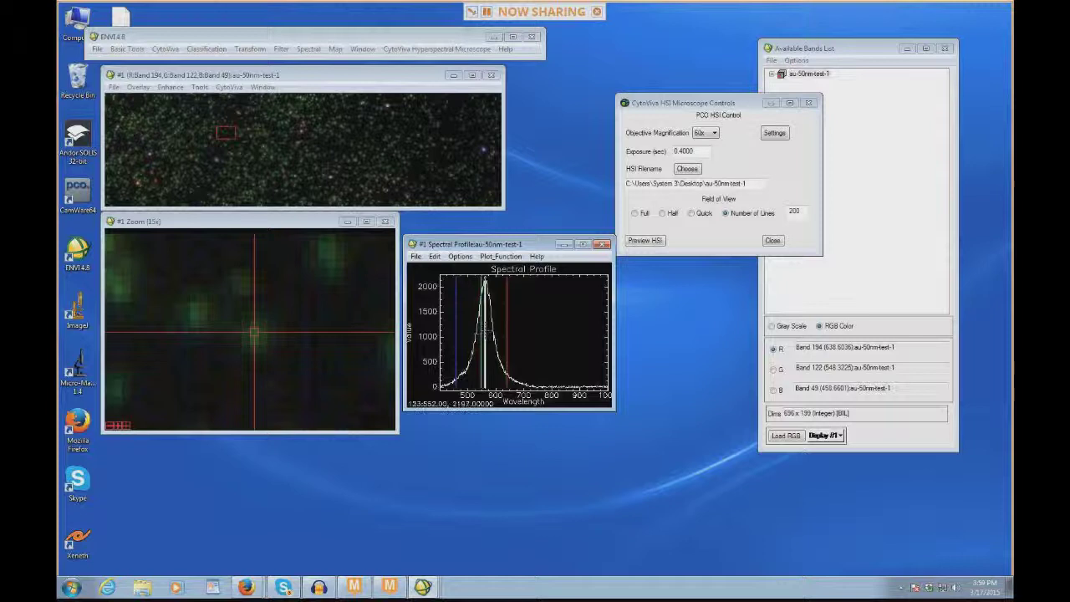
drag(483, 331, 488, 332)
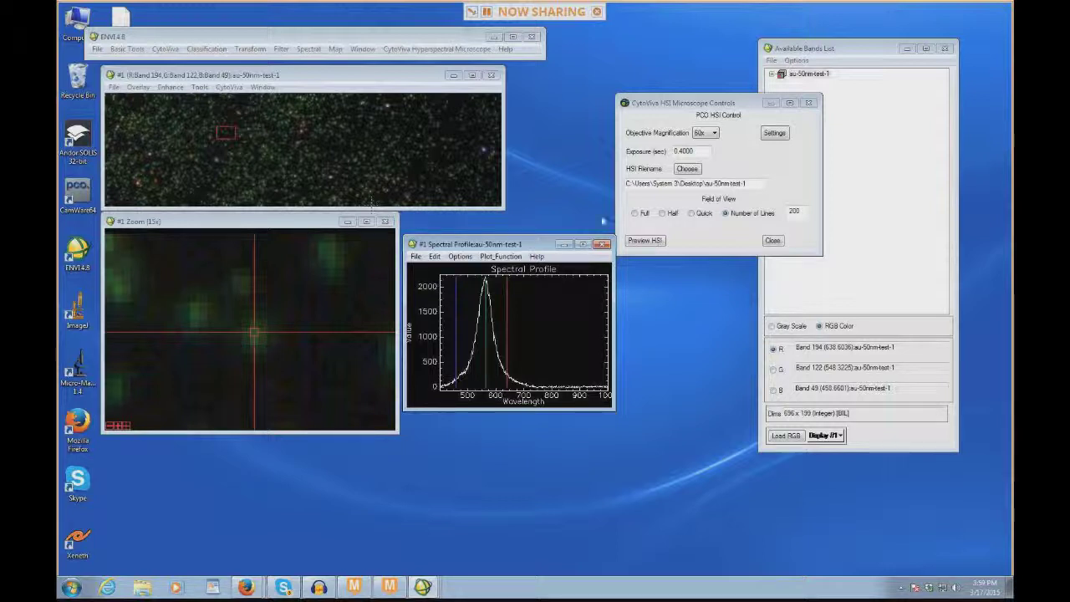
Move the CytoViva HSI Microscope Controls window up and left beside the image display.
drag(692, 107, 598, 79)
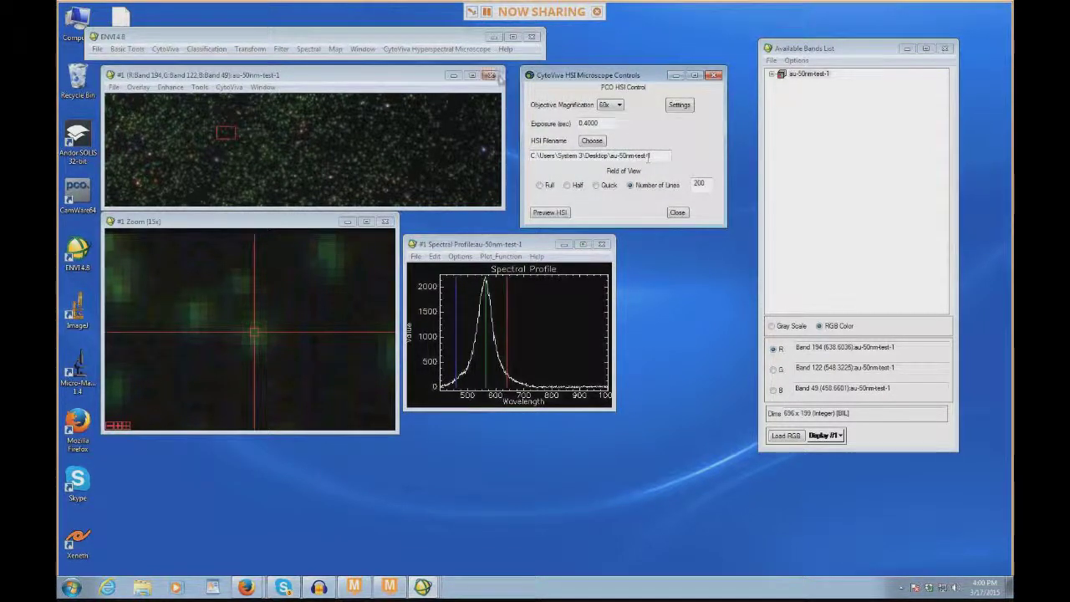
click(680, 106)
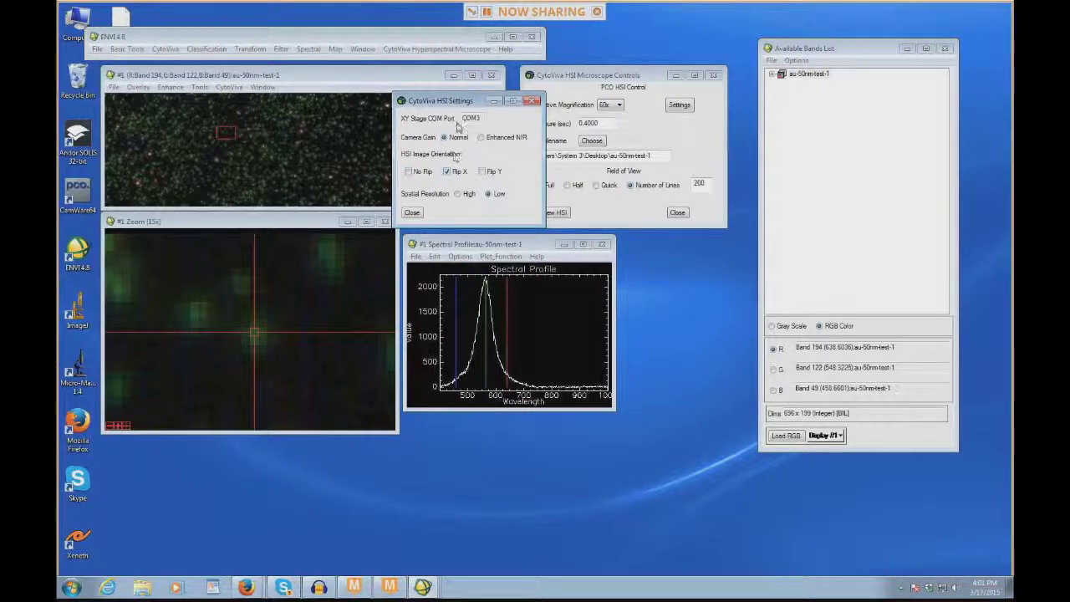
Place the CytoViva HSI Settings dialog over the microscope controls.
drag(454, 102, 590, 105)
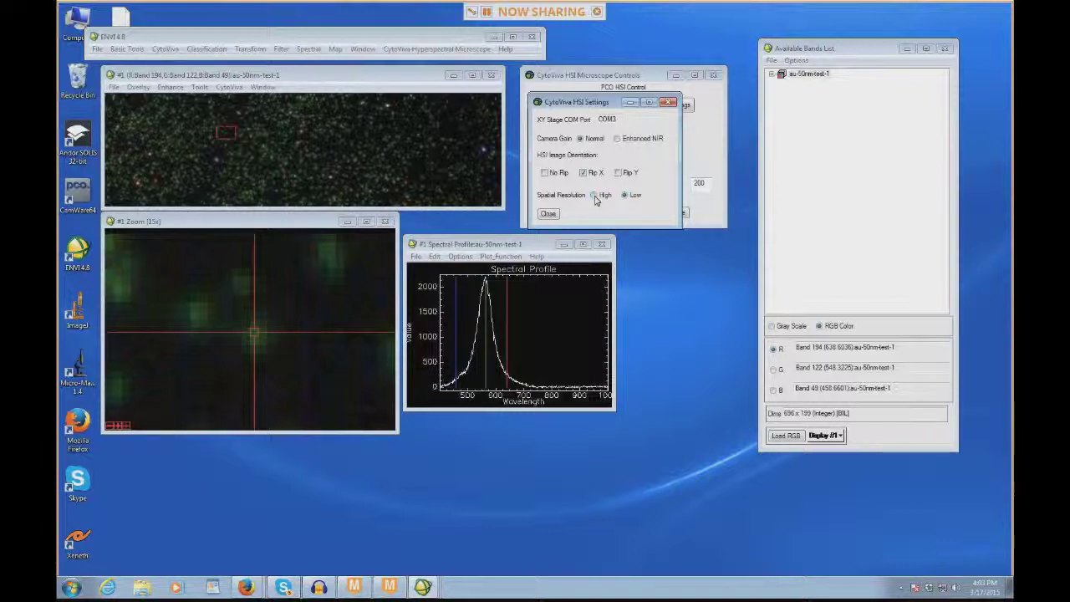
Set spatial resolution to High, close the HSI settings, then try Full and Half field of view.
click(593, 195)
click(551, 214)
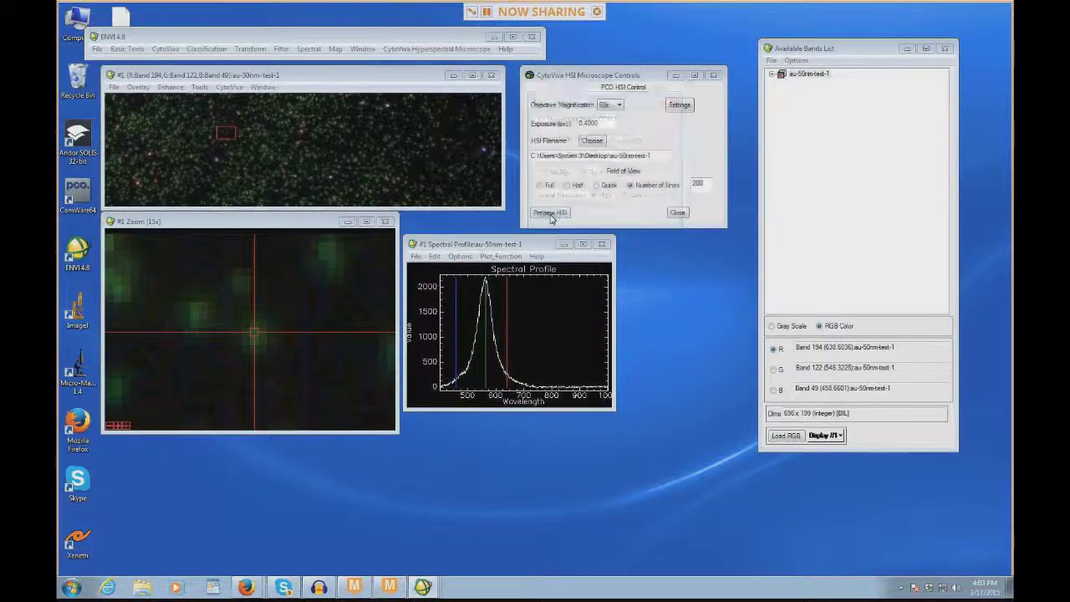
click(540, 186)
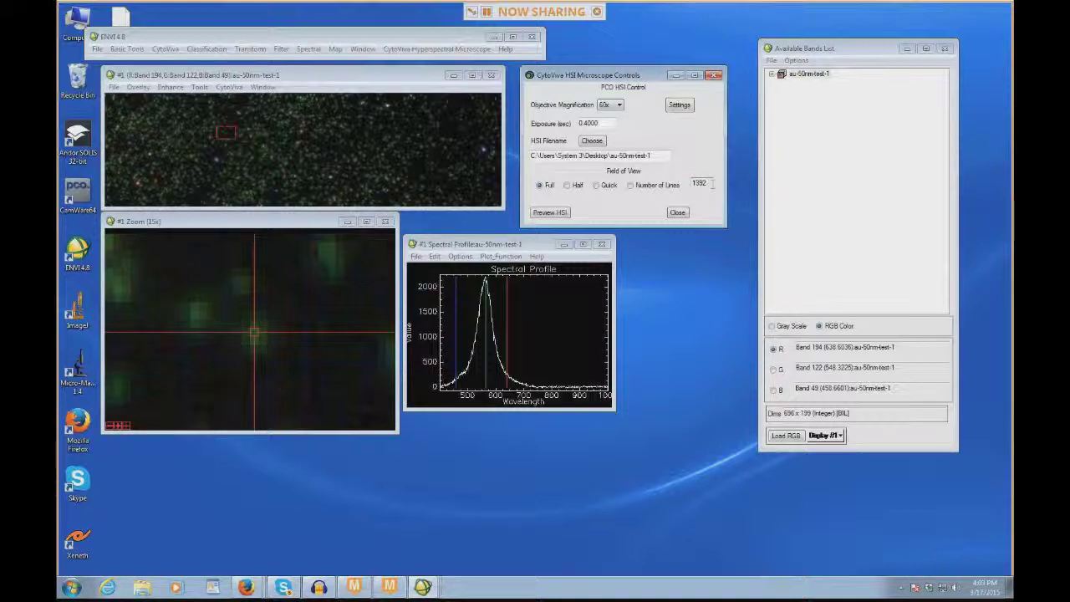
click(567, 186)
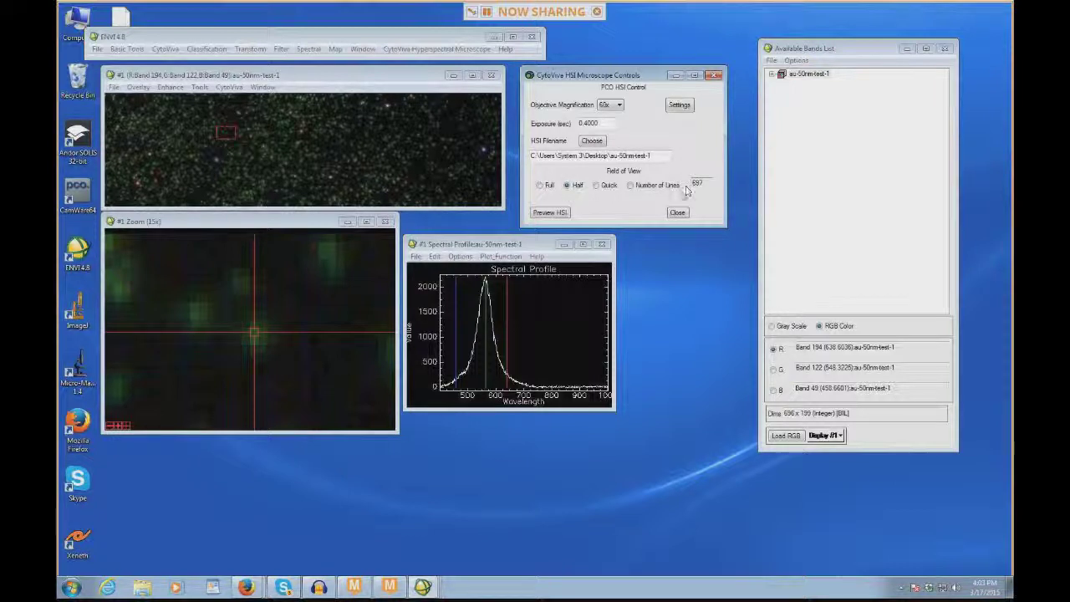